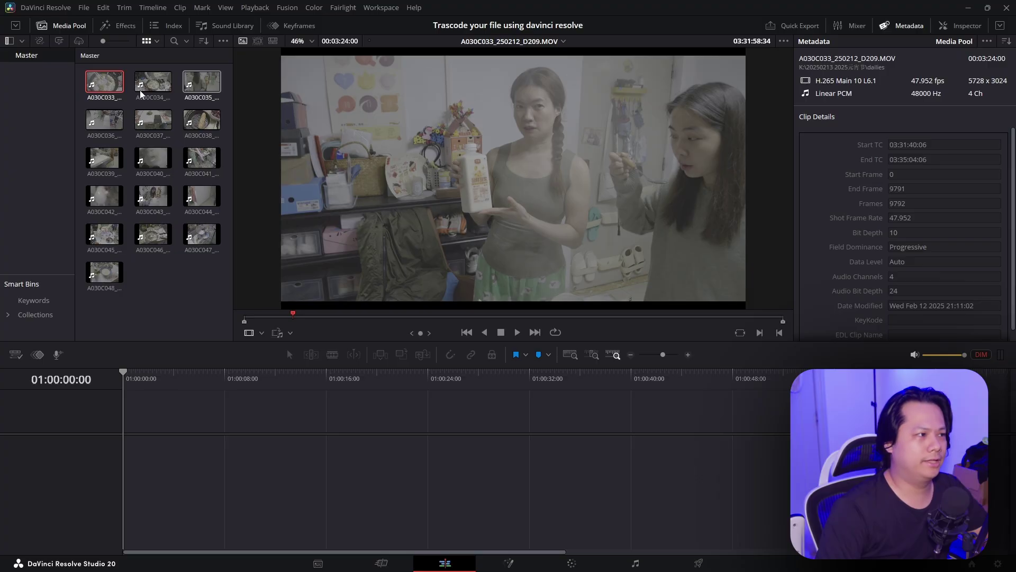
Step: Select all 16 clips in the media pool, then clear and briefly reselect a group
{"action": "left_click", "coordinate": [101, 306]}
{"action": "left_click_drag", "start_coordinate": [101, 306], "coordinate": [211, 101]}
{"action": "left_click", "coordinate": [189, 320]}
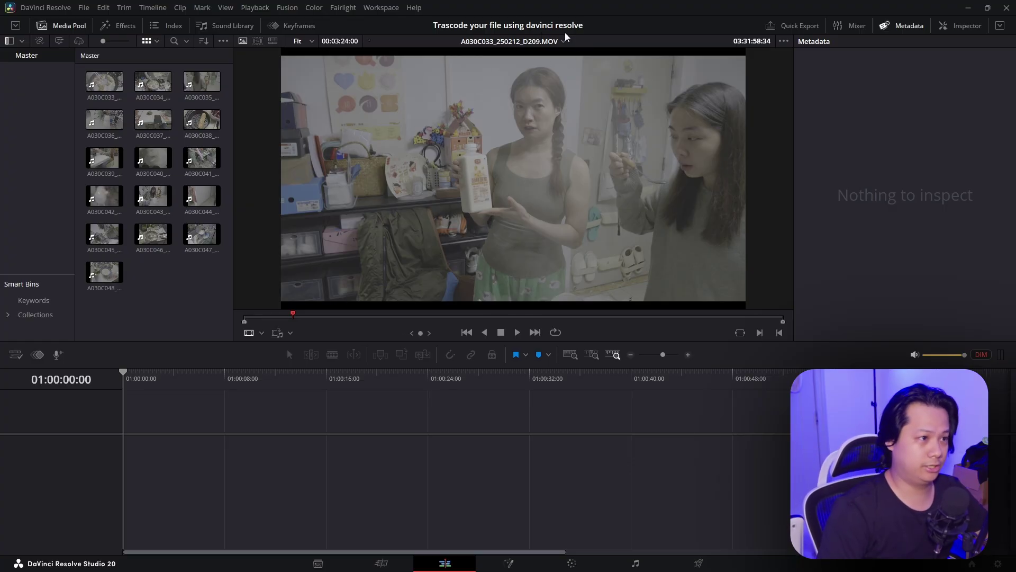
{"action": "left_click_drag", "start_coordinate": [221, 314], "coordinate": [155, 300]}
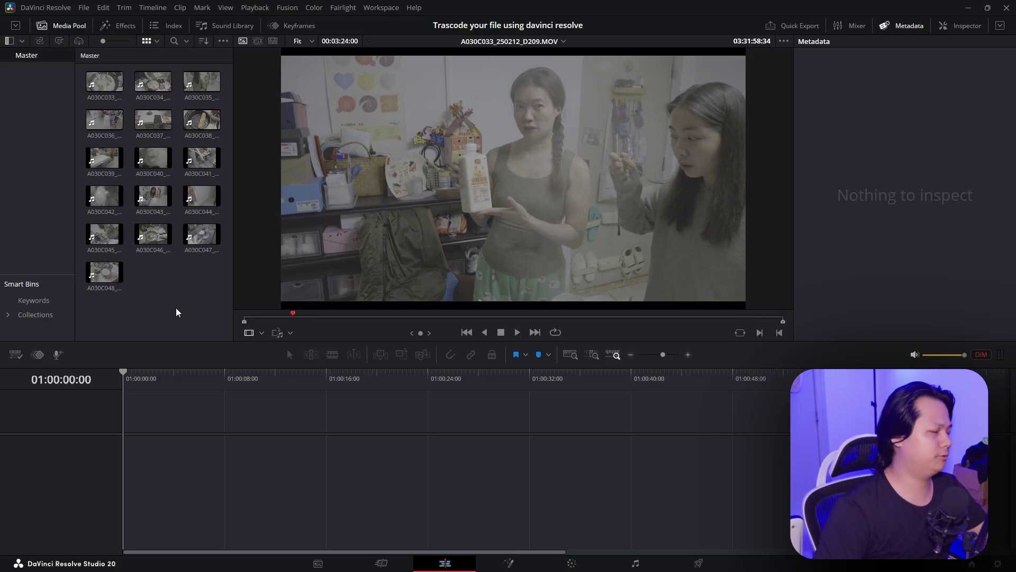
Step: Open the source folder on disk for clip A030C046 from its context menu
{"action": "right_click", "coordinate": [158, 236]}
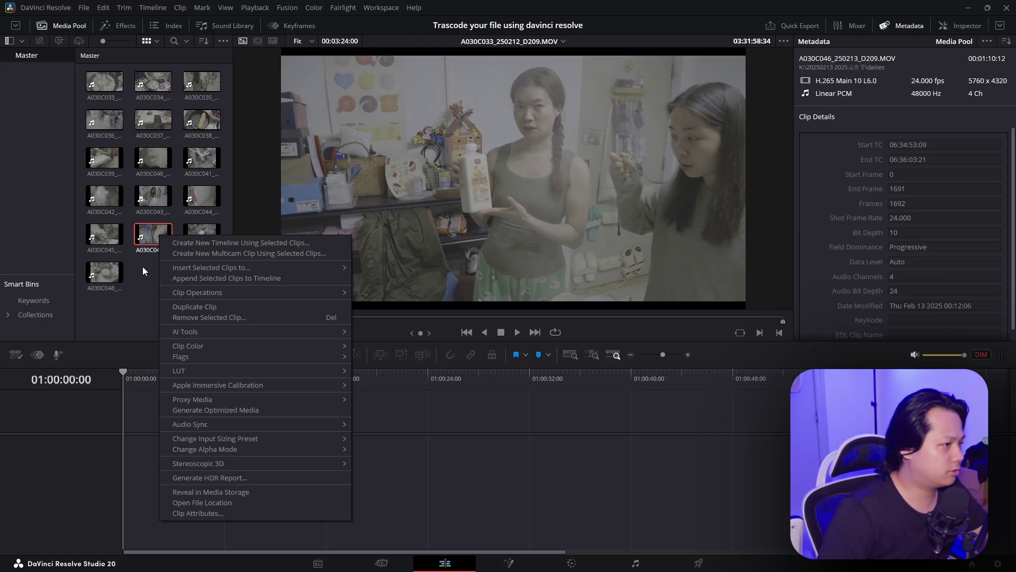
{"action": "left_click", "coordinate": [142, 265]}
{"action": "right_click", "coordinate": [148, 232]}
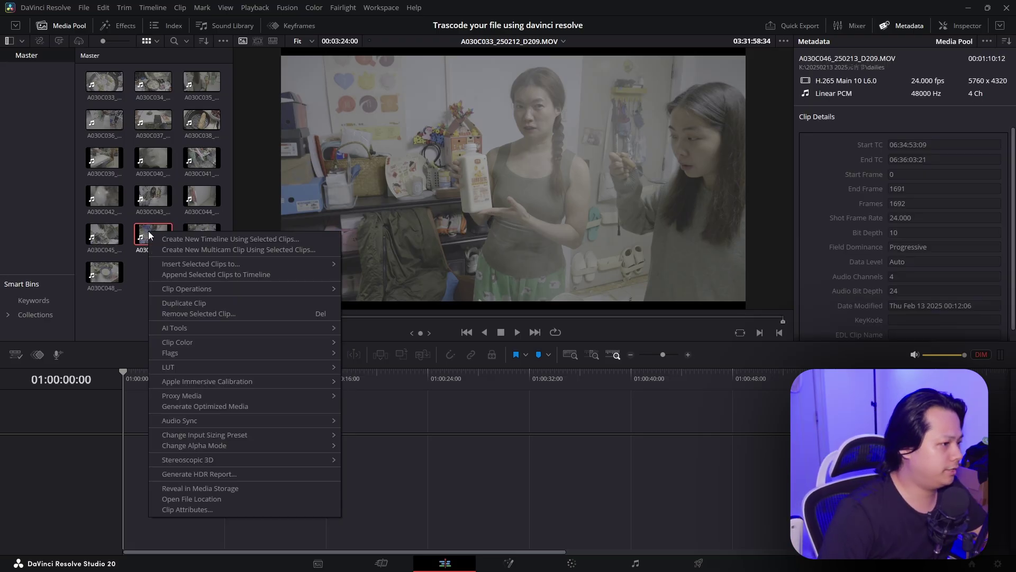
{"action": "left_click", "coordinate": [229, 497]}
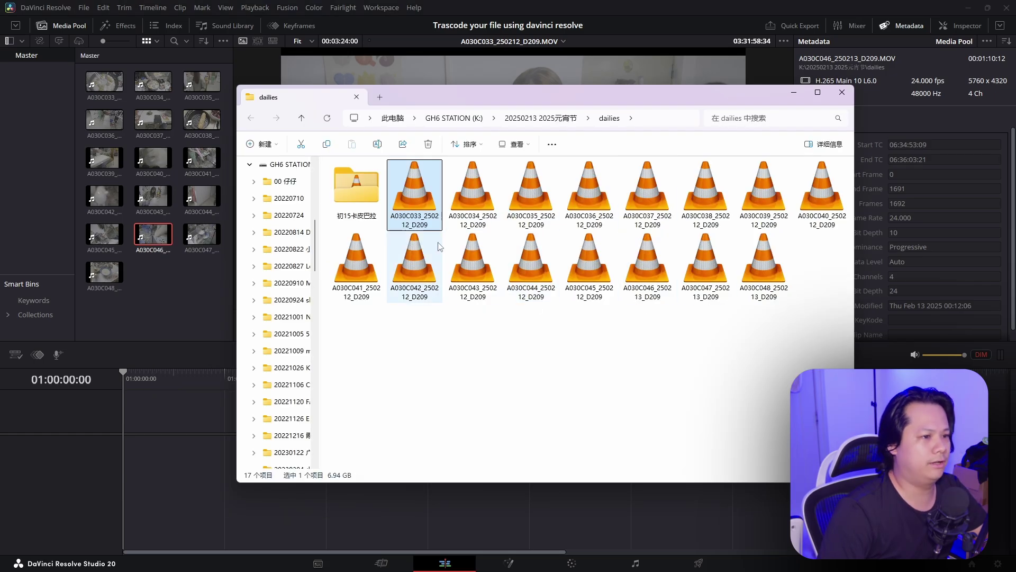
Step: Select all 16 MOV files, A030C033 through A030C048, and confirm their 43.7 GB total in Properties
{"action": "left_click", "coordinate": [469, 188]}
{"action": "left_click", "coordinate": [423, 193]}
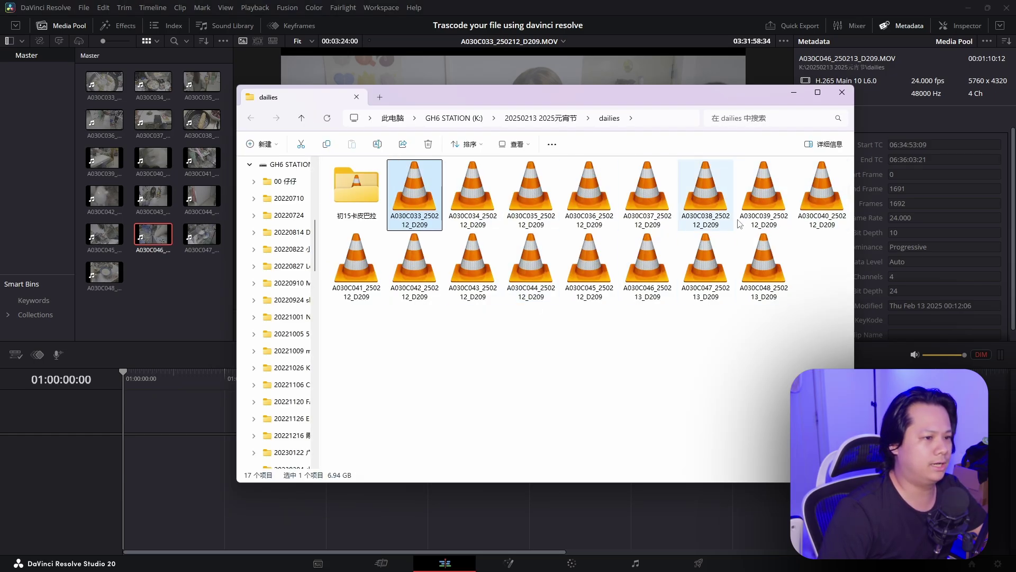
{"action": "left_click", "coordinate": [750, 271], "text": "shift"}
{"action": "right_click", "coordinate": [743, 276]}
{"action": "left_click", "coordinate": [750, 398]}
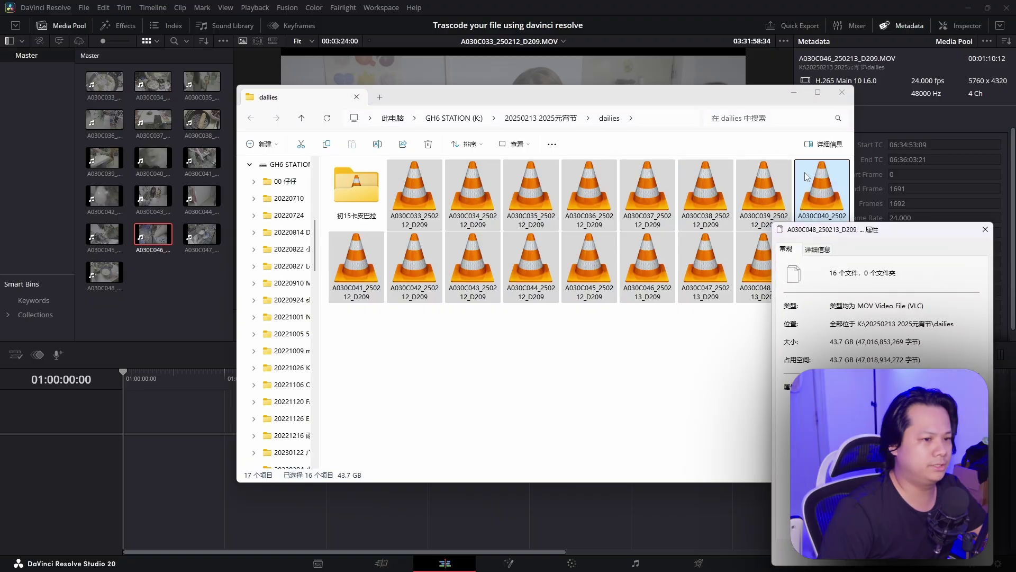
{"action": "left_click_drag", "start_coordinate": [847, 232], "coordinate": [583, 199]}
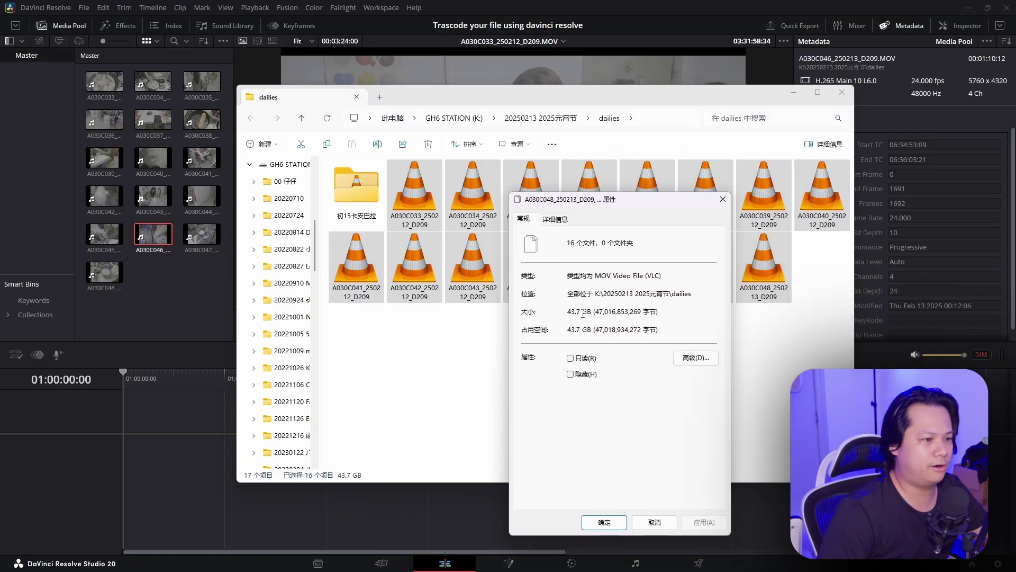
{"action": "left_click_drag", "start_coordinate": [567, 311], "coordinate": [619, 313]}
{"action": "left_click", "coordinate": [653, 313]}
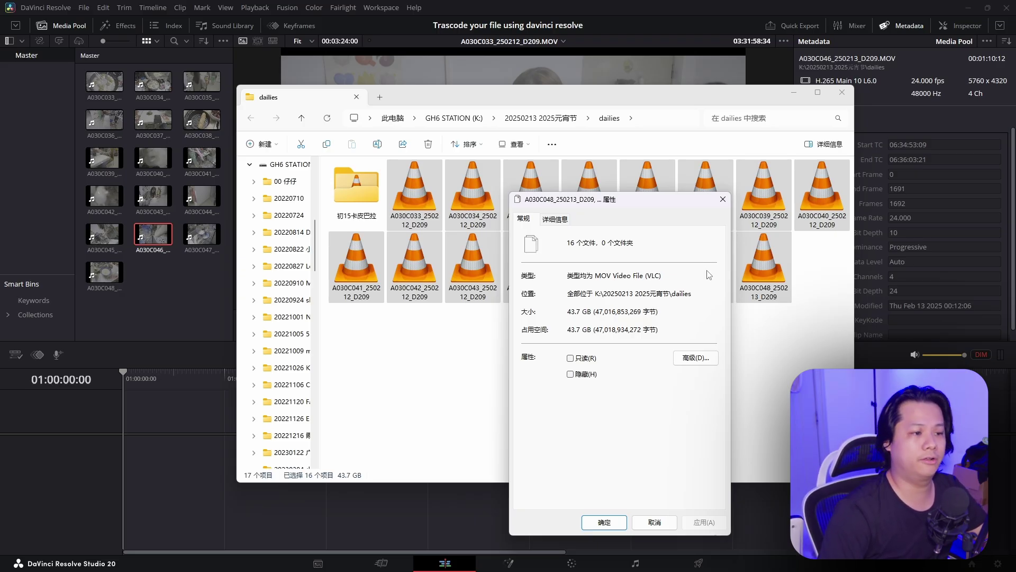
{"action": "left_click", "coordinate": [723, 199]}
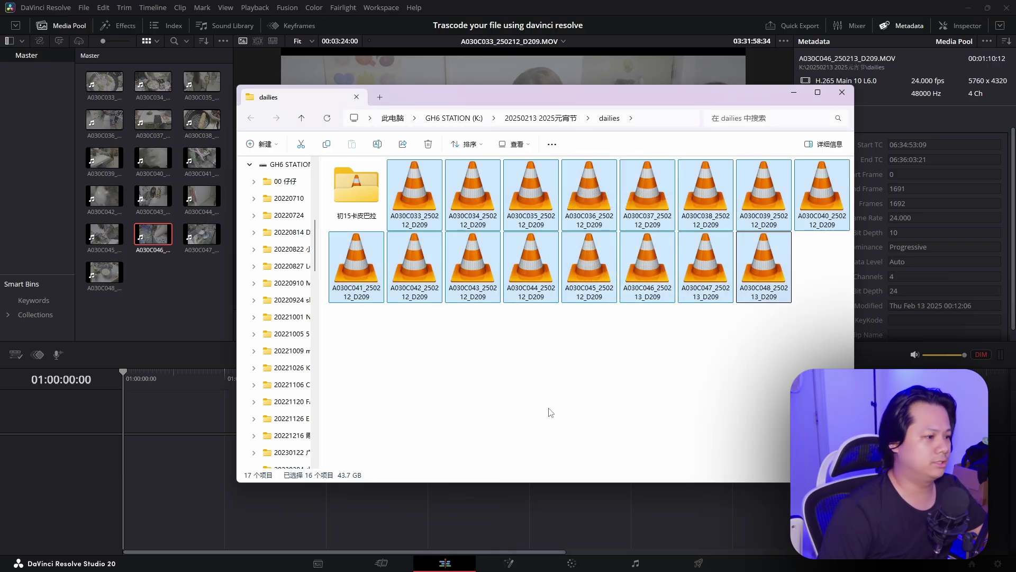
Step: Check the size of A030C041, then close the dailies folder window
{"action": "left_click", "coordinate": [481, 423]}
{"action": "left_click", "coordinate": [381, 294]}
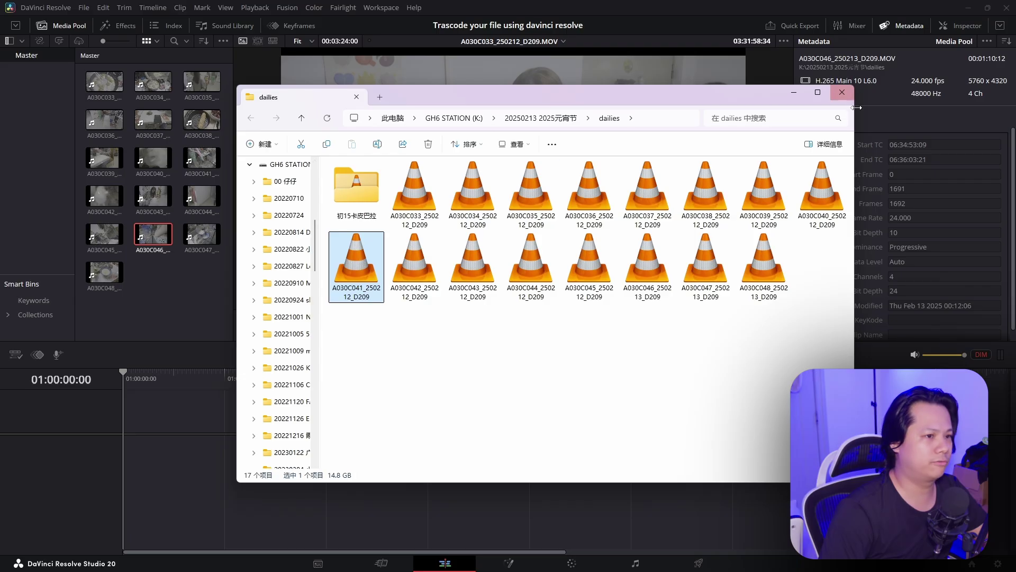
{"action": "left_click", "coordinate": [842, 92]}
Step: Preview A030C045 and compare the file sizes of A030C045 (3.71 GB) and A030C041 (14.8 GB)
{"action": "left_click", "coordinate": [114, 199]}
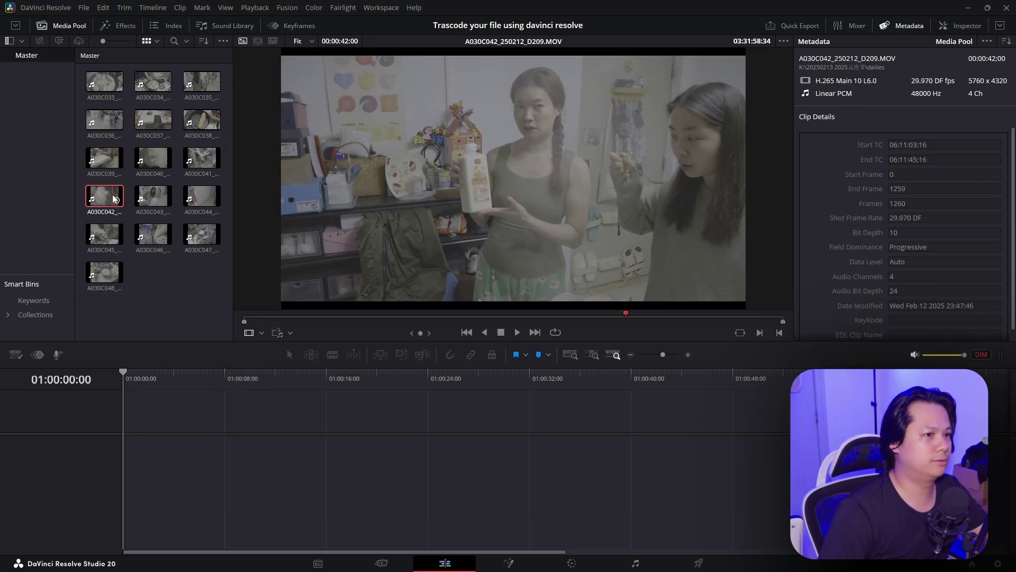
{"action": "left_click", "coordinate": [104, 234]}
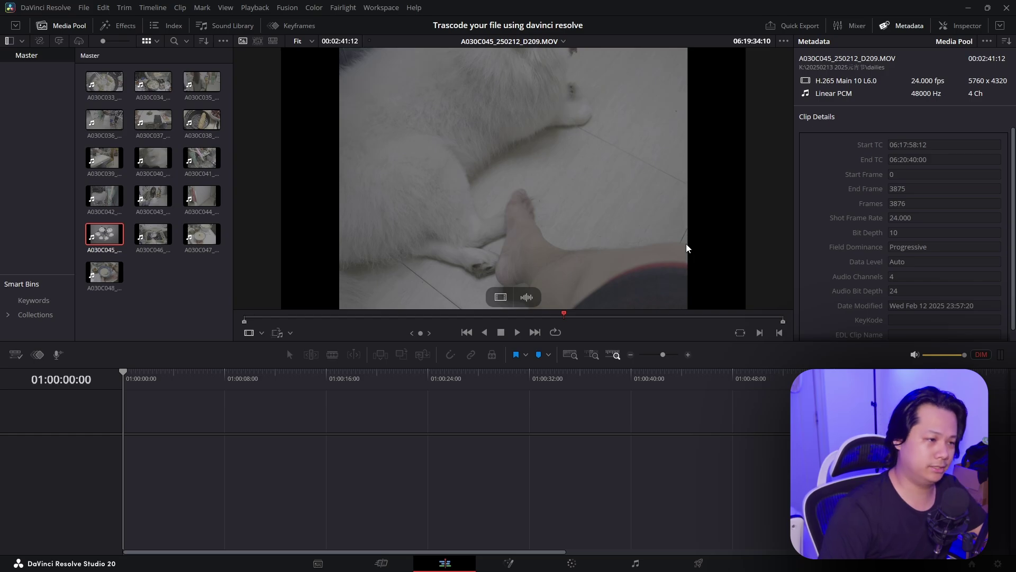
{"action": "key", "text": "alt+Tab"}
{"action": "key", "text": "alt+Tab"}
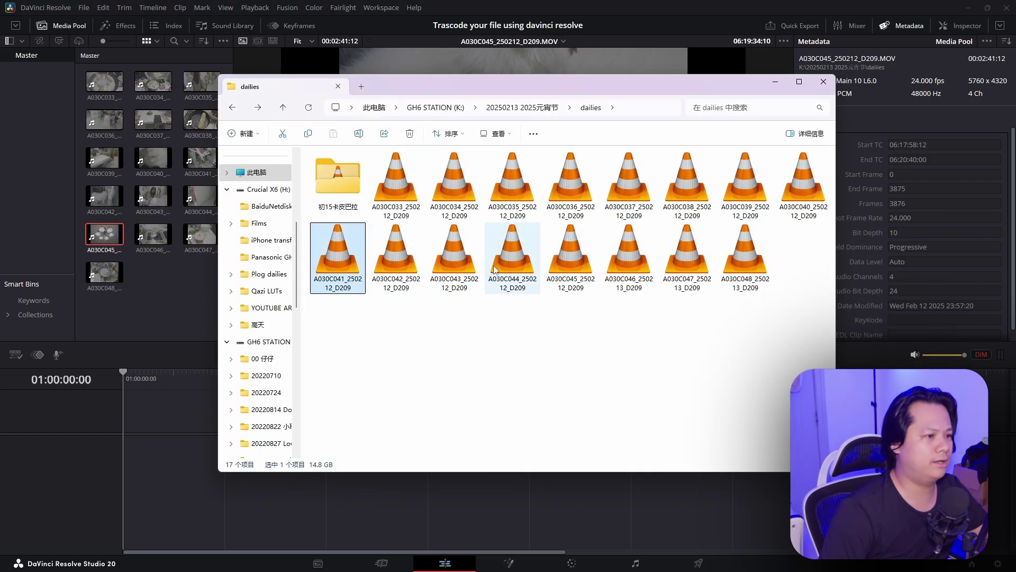
{"action": "left_click", "coordinate": [572, 269]}
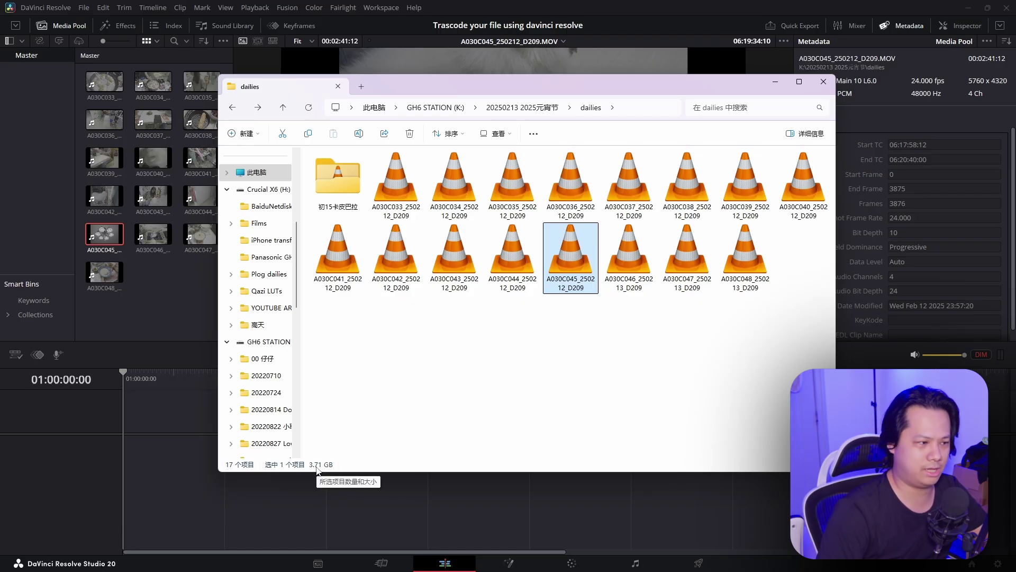
{"action": "left_click", "coordinate": [336, 284]}
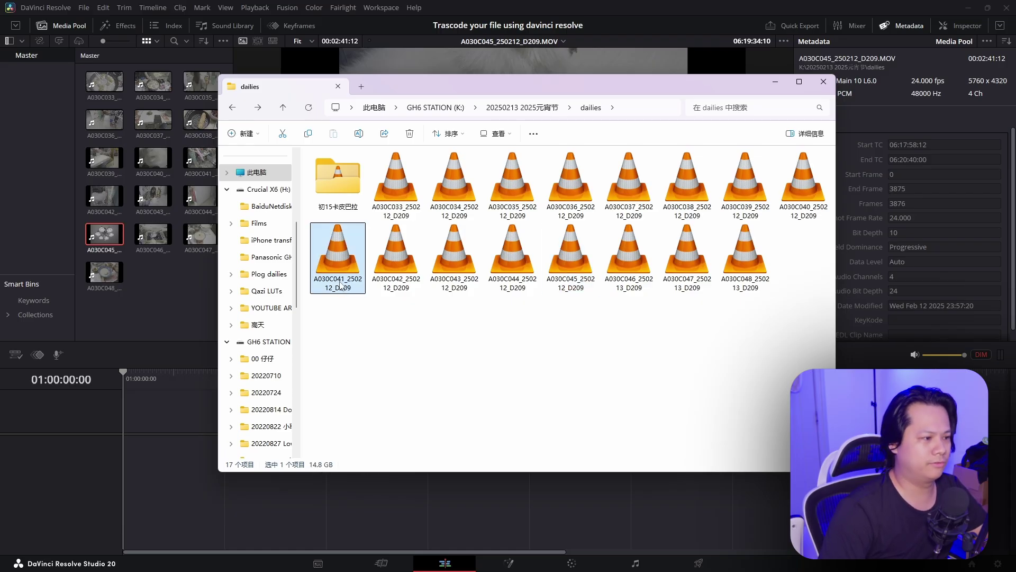
{"action": "left_click", "coordinate": [210, 310]}
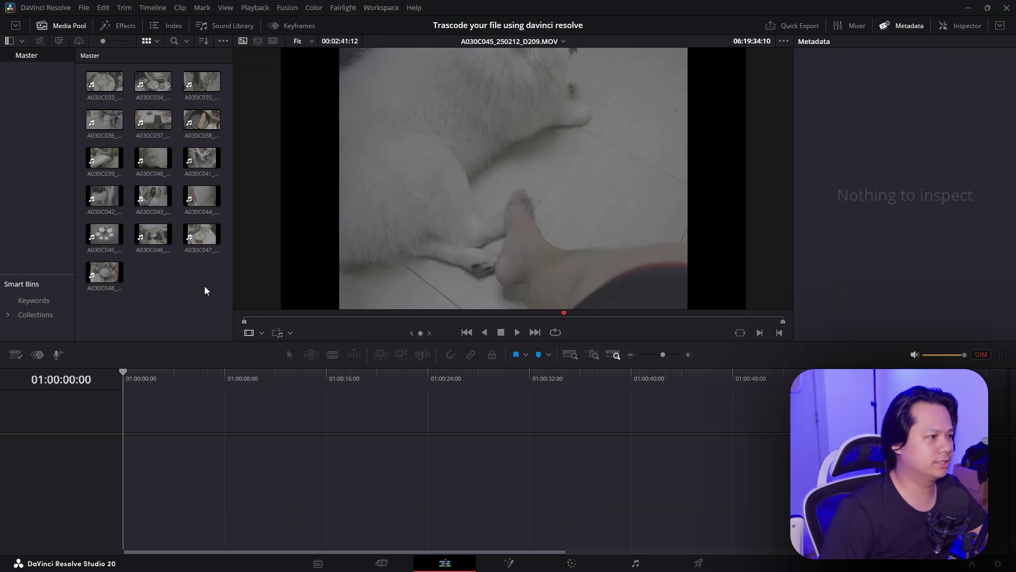
Step: Load A030C041 in Resolve's viewer and clear the Explorer file selection
{"action": "left_click", "coordinate": [196, 156]}
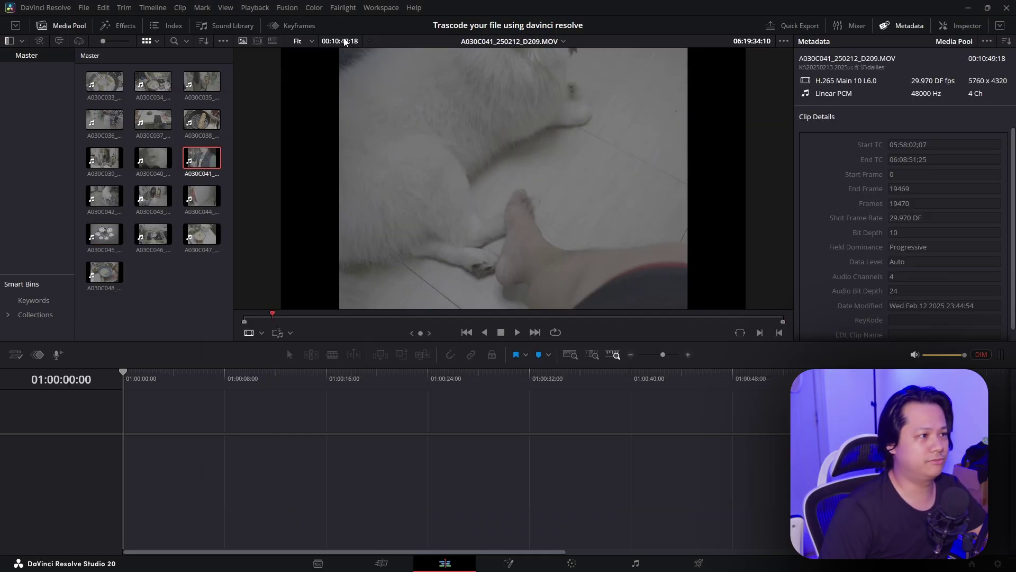
{"action": "key", "text": "alt+Tab"}
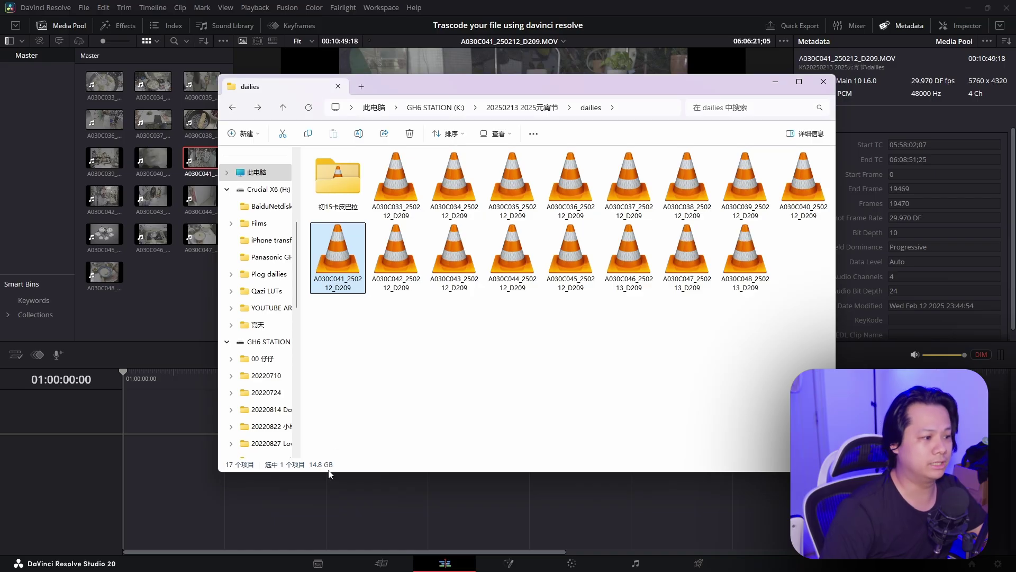
{"action": "left_click", "coordinate": [469, 365]}
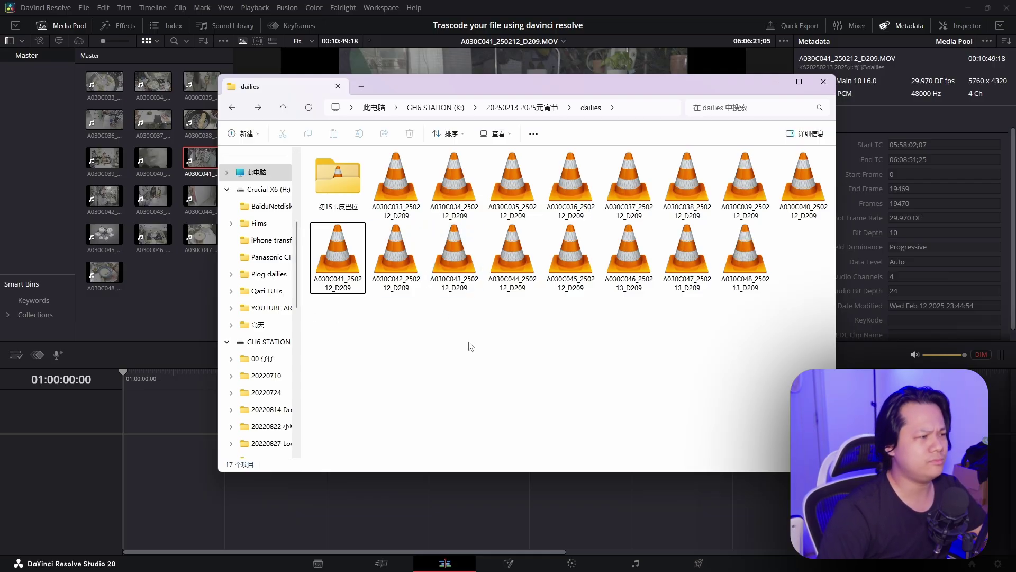
{"action": "left_click", "coordinate": [176, 319]}
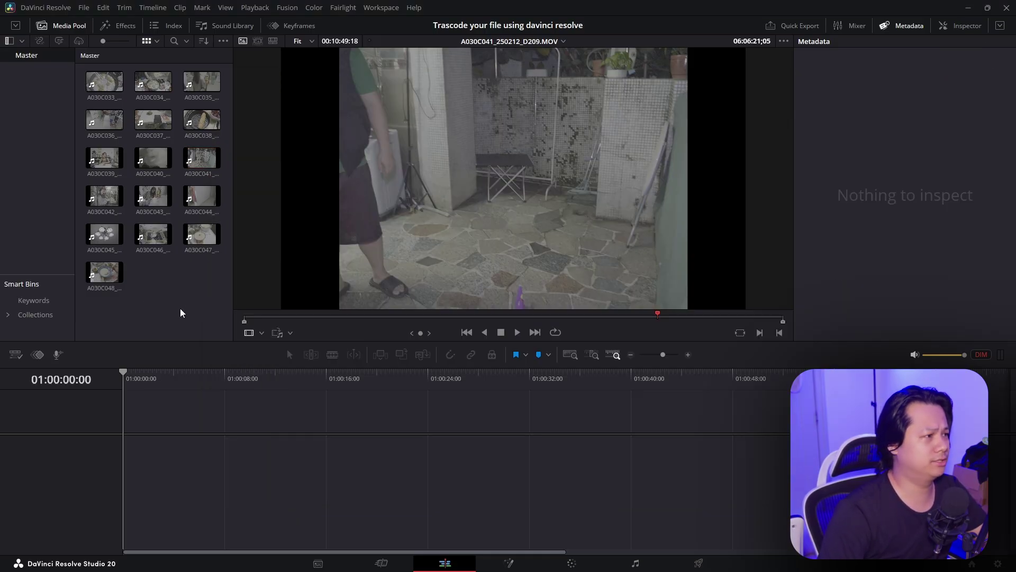
Step: Lay the dailies clips onto Timeline 1, scrub through them, then go to the Deliver page
{"action": "left_click_drag", "start_coordinate": [87, 319], "coordinate": [214, 97]}
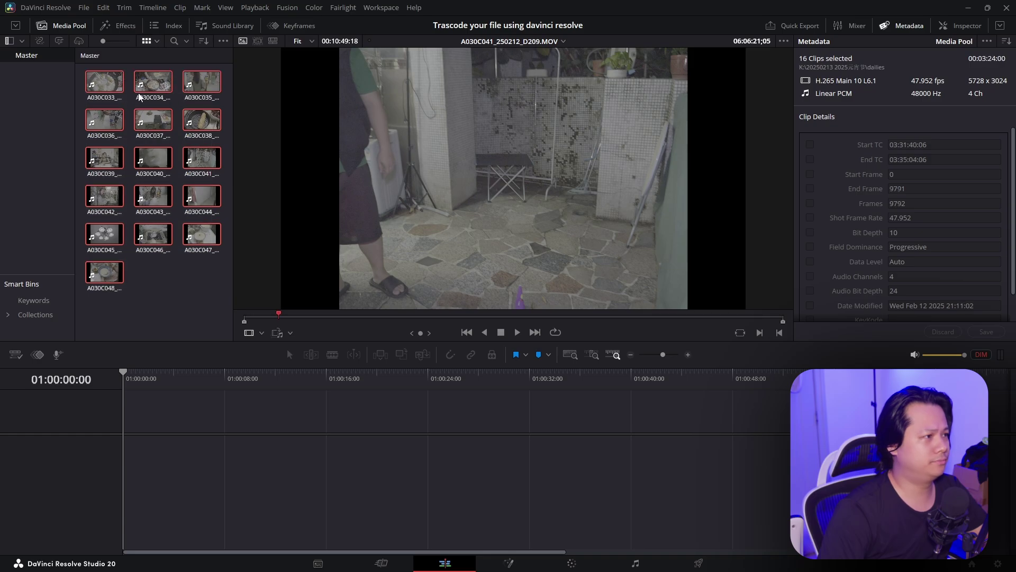
{"action": "left_click_drag", "start_coordinate": [104, 122], "coordinate": [162, 466]}
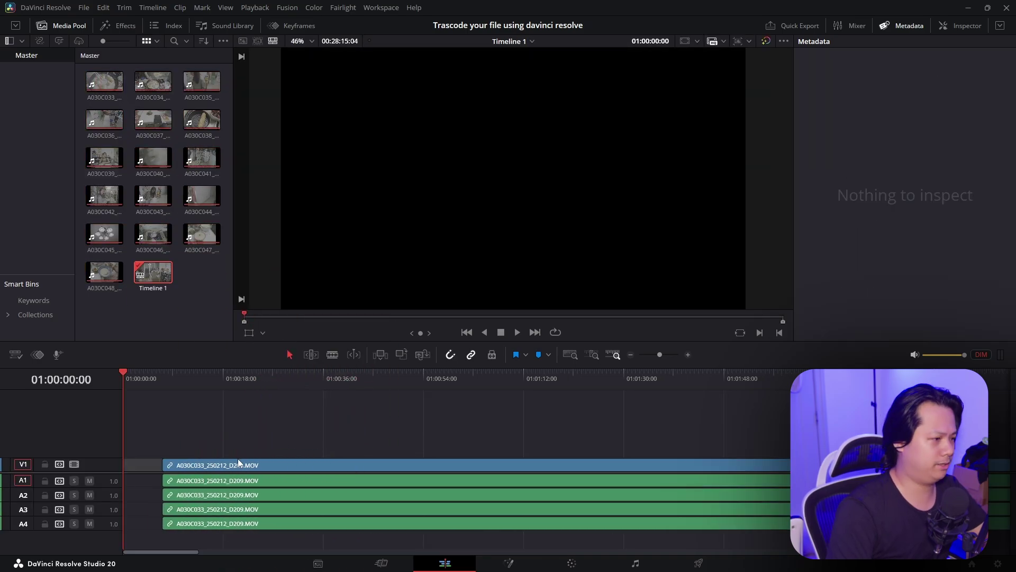
{"action": "scroll", "coordinate": [178, 393], "scroll_direction": "down", "scroll_amount": 5}
{"action": "left_click", "coordinate": [151, 375]}
{"action": "left_click_drag", "start_coordinate": [188, 369], "coordinate": [444, 423]}
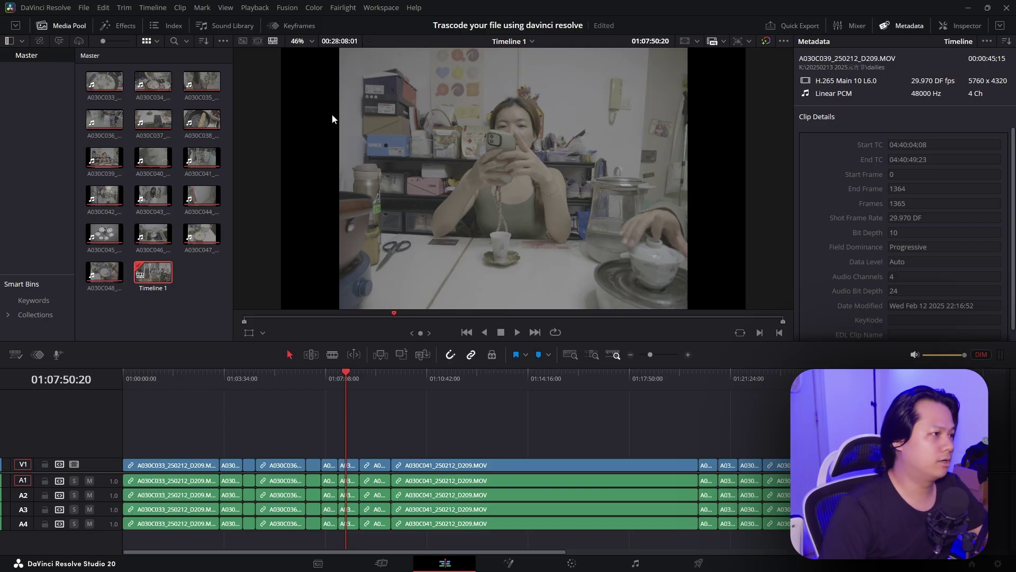
{"action": "left_click", "coordinate": [447, 433]}
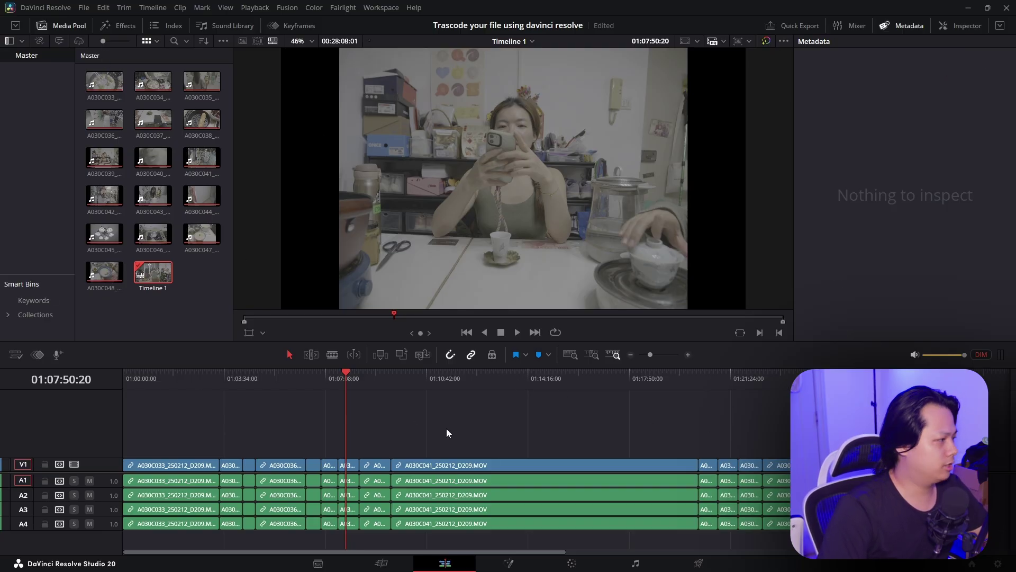
{"action": "left_click", "coordinate": [700, 565]}
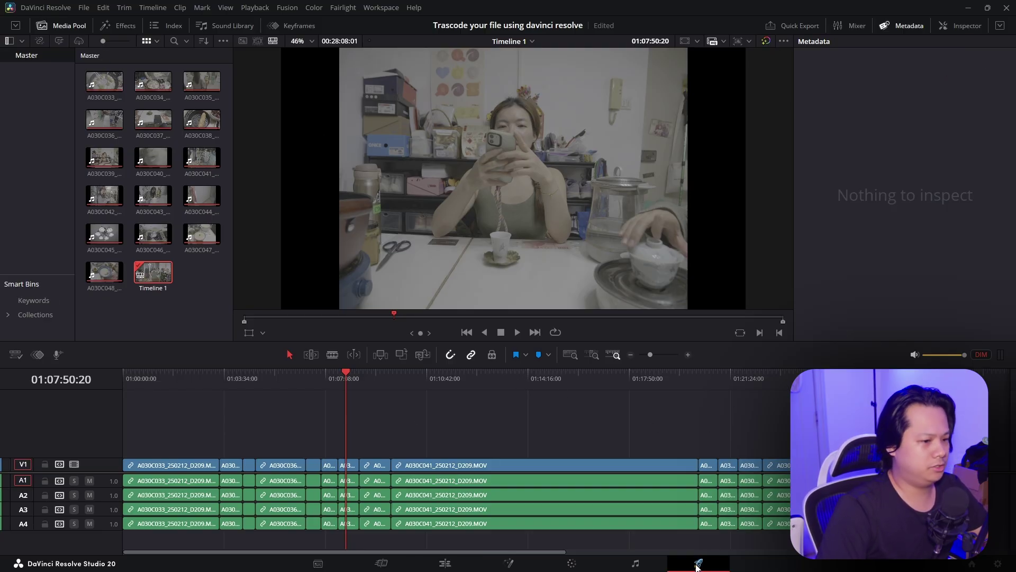
Step: Point the render location browser at the dailies folder path copied from Explorer
{"action": "left_click", "coordinate": [211, 131]}
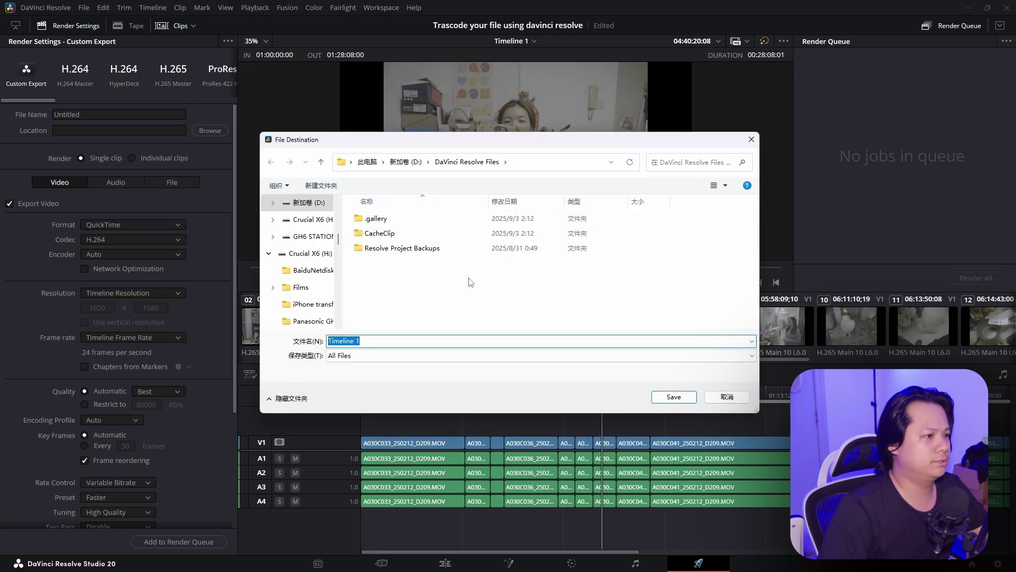
{"action": "scroll", "coordinate": [297, 254], "scroll_direction": "down", "scroll_amount": 3}
{"action": "scroll", "coordinate": [290, 272], "scroll_direction": "up", "scroll_amount": 5}
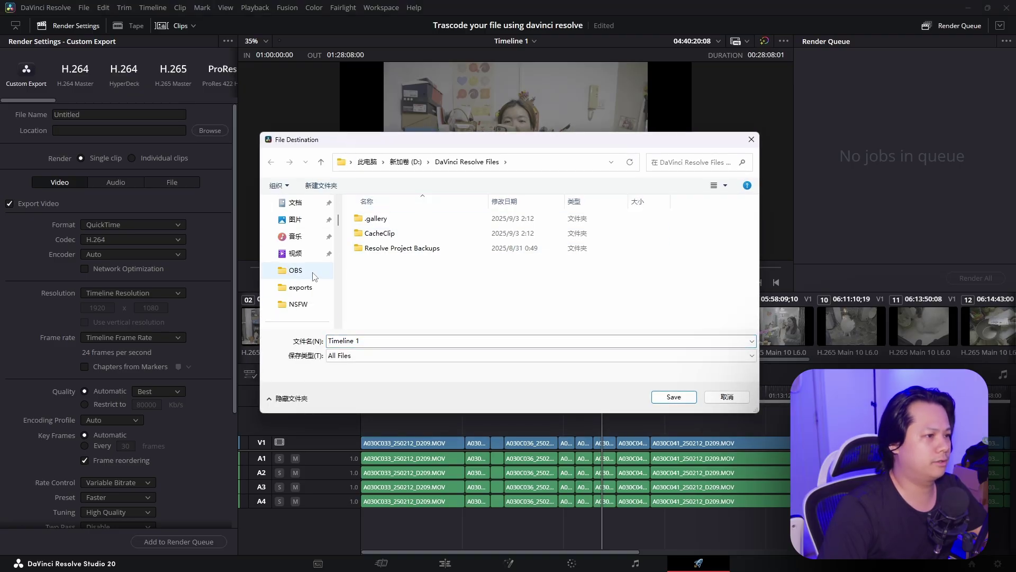
{"action": "key", "text": "alt+Tab"}
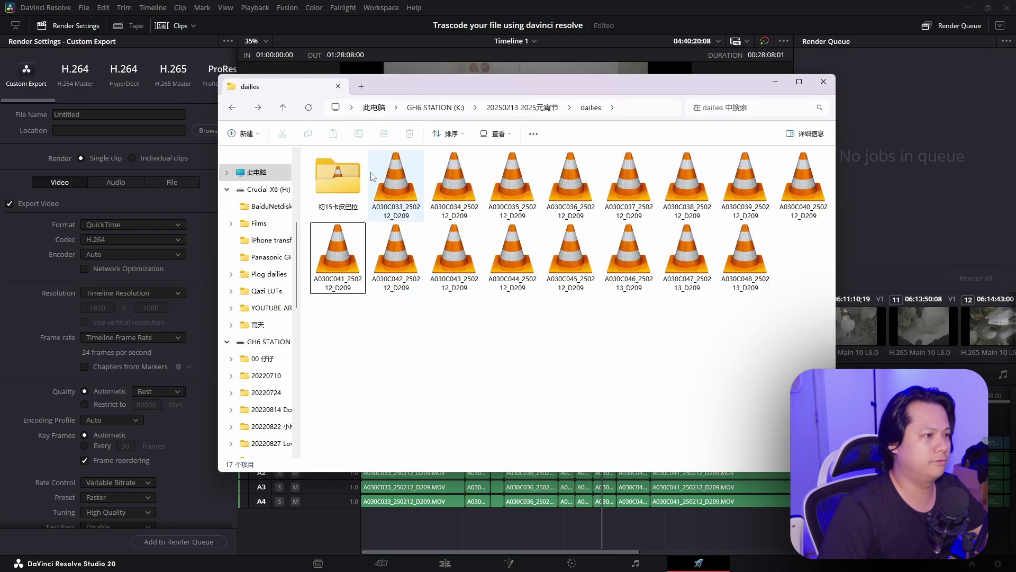
{"action": "left_click", "coordinate": [615, 106]}
{"action": "key", "text": "ctrl+c"}
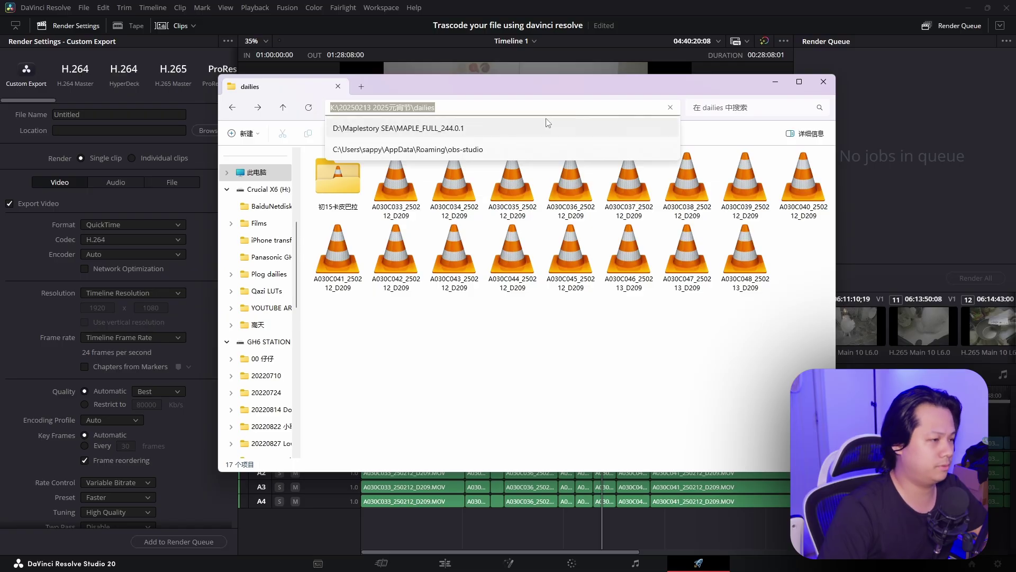
{"action": "left_click", "coordinate": [824, 83]}
{"action": "left_click", "coordinate": [556, 162]}
{"action": "key", "text": "ctrl+v"}
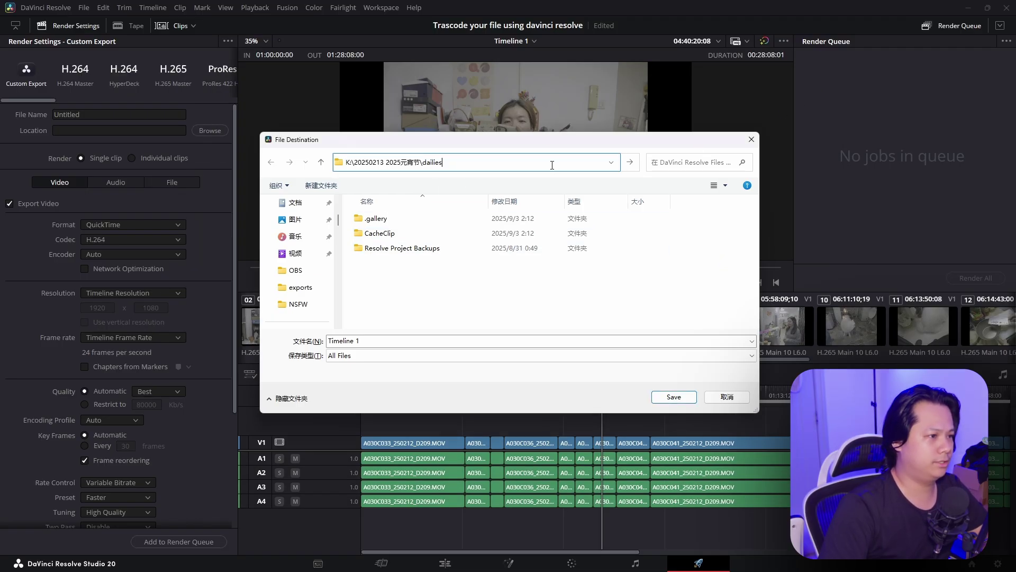
{"action": "key", "text": "Return"}
Step: Create a folder named transcoded inside dailies and save it as the render location
{"action": "scroll", "coordinate": [529, 269], "scroll_direction": "down", "scroll_amount": 1}
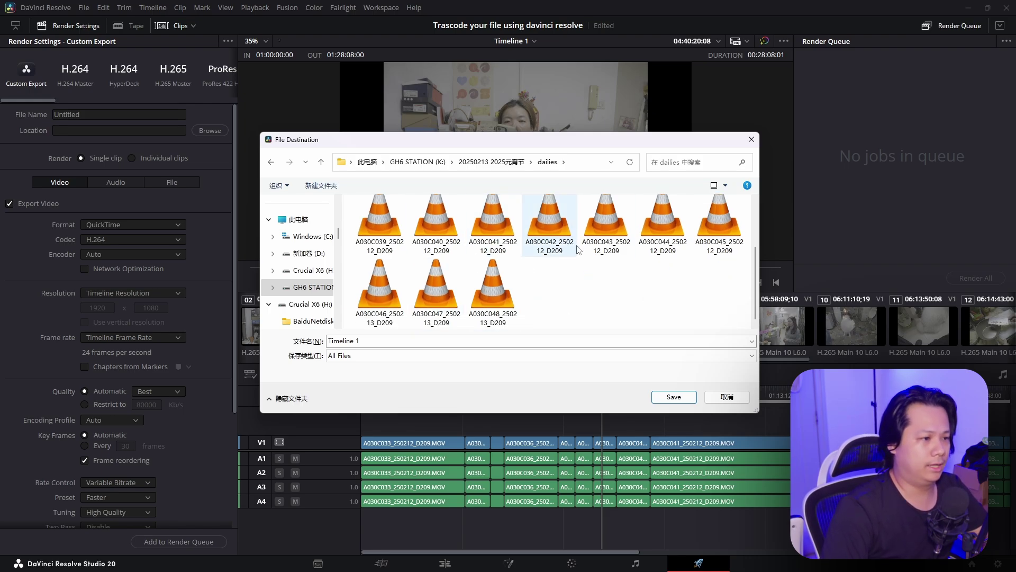
{"action": "scroll", "coordinate": [577, 252], "scroll_direction": "up", "scroll_amount": 1}
{"action": "scroll", "coordinate": [576, 275], "scroll_direction": "down", "scroll_amount": 1}
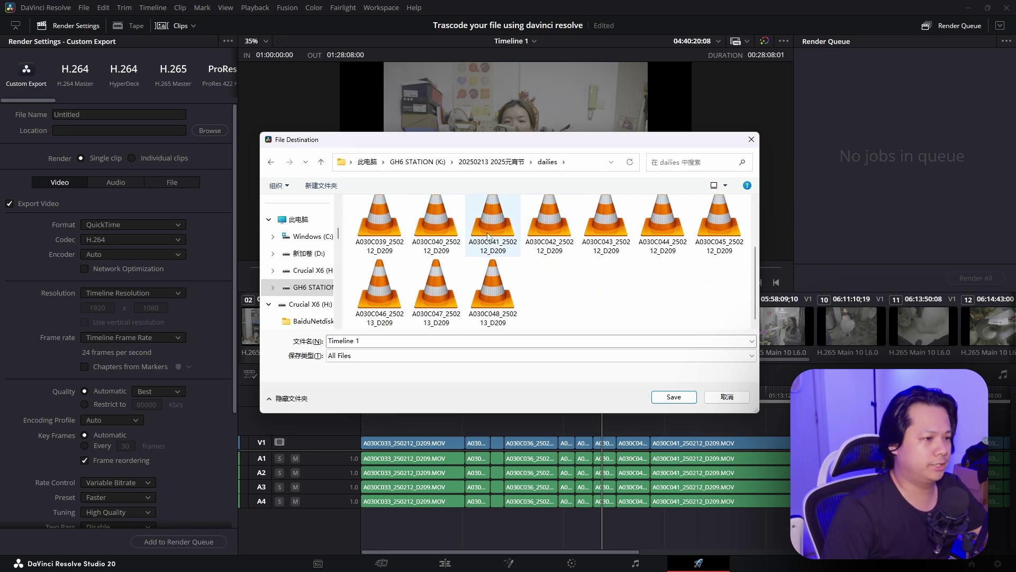
{"action": "left_click", "coordinate": [320, 185]}
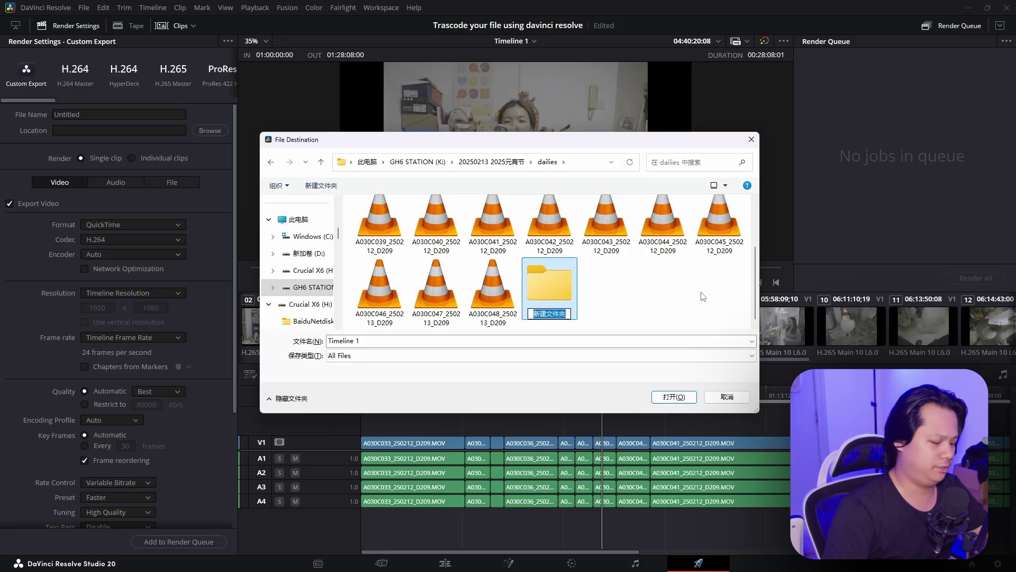
{"action": "type", "text": "transcoded"}
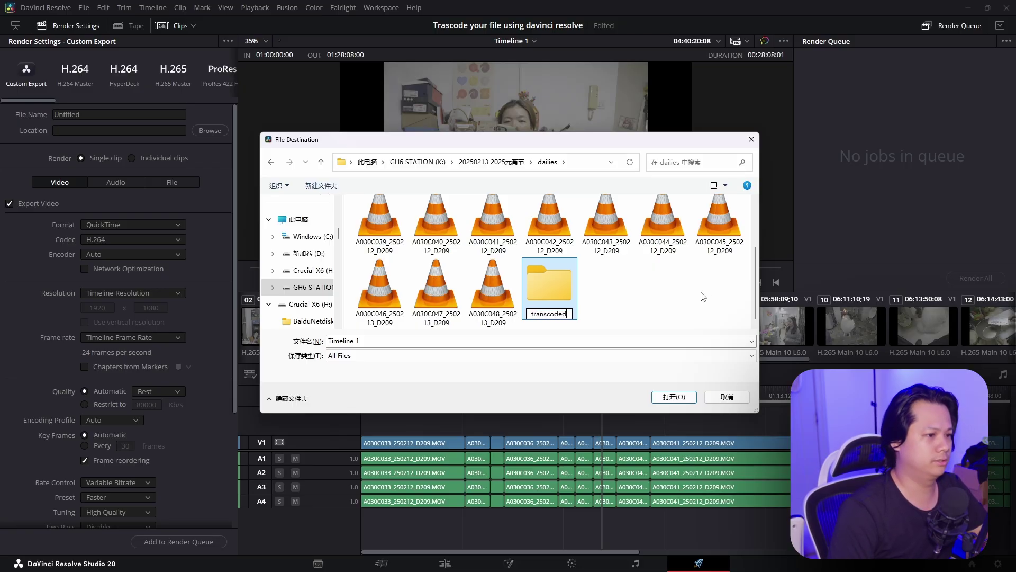
{"action": "key", "text": "Return"}
{"action": "double_click", "coordinate": [550, 282]}
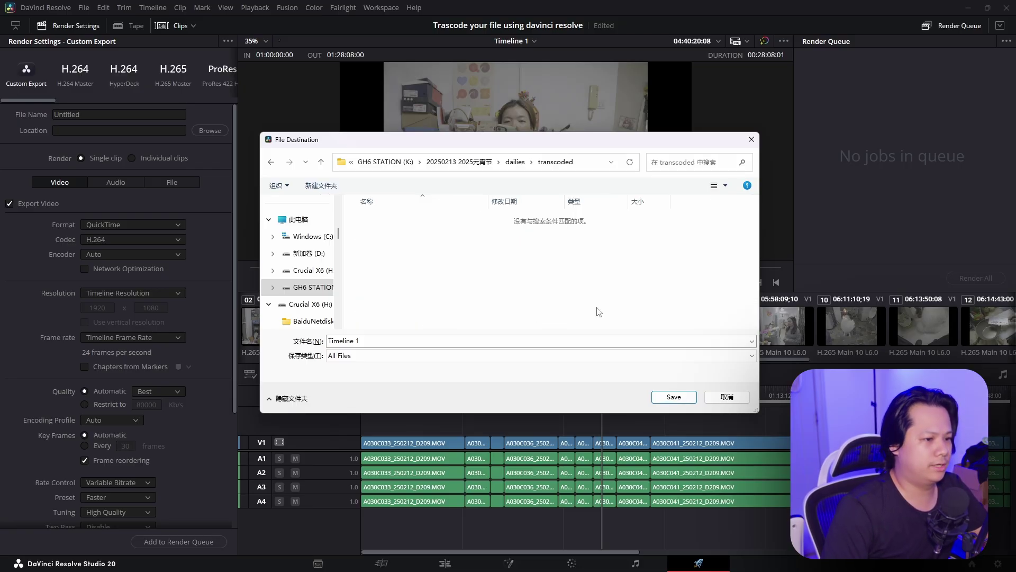
{"action": "left_click", "coordinate": [674, 397]}
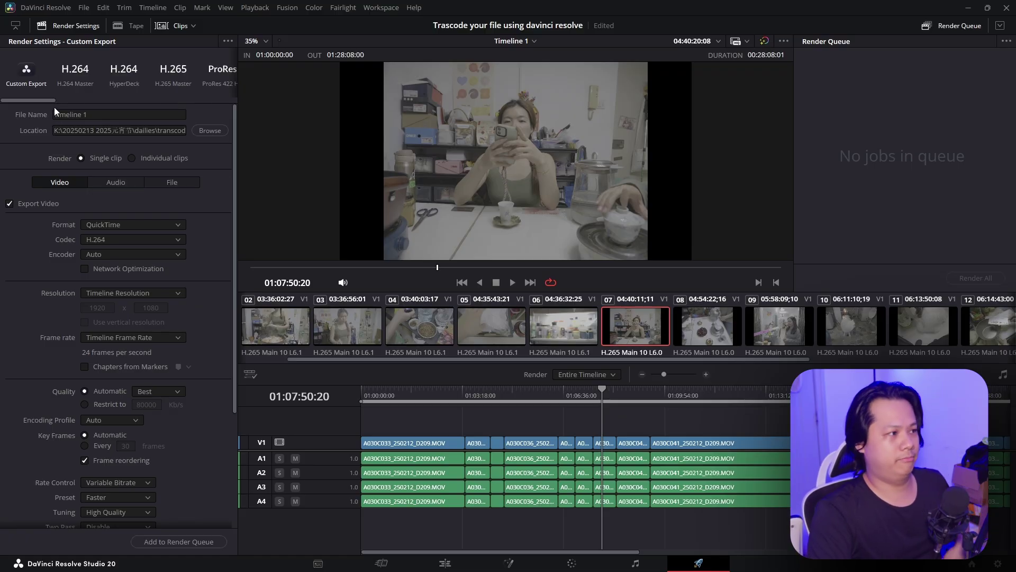
Step: Switch Render Settings from Single clip to Individual clips
{"action": "left_click", "coordinate": [131, 158]}
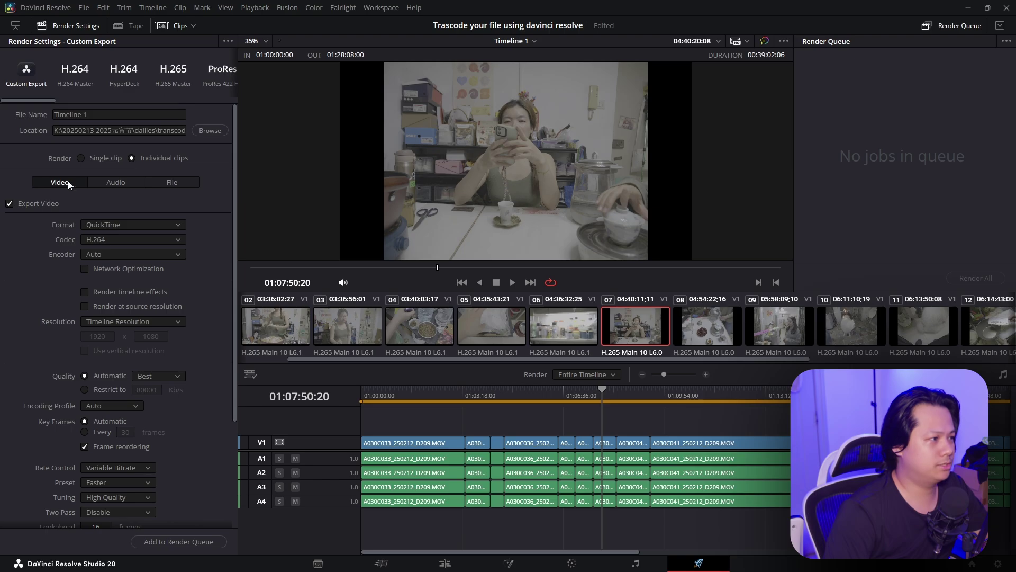
Step: Set the render format to MP4 with the H.264 codec, after briefly trying H.265
{"action": "left_click", "coordinate": [126, 227]}
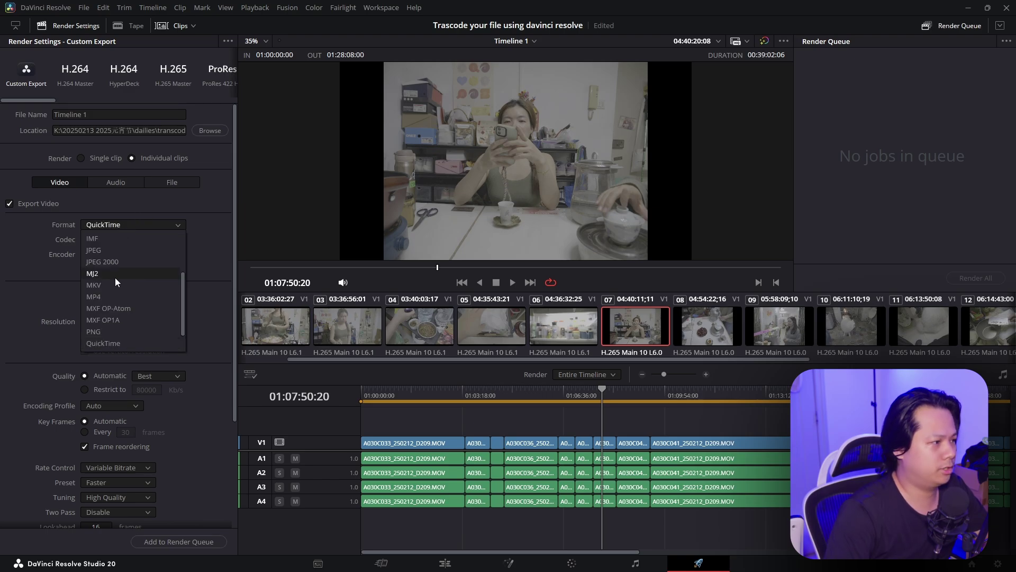
{"action": "scroll", "coordinate": [130, 281], "scroll_direction": "down", "scroll_amount": 3}
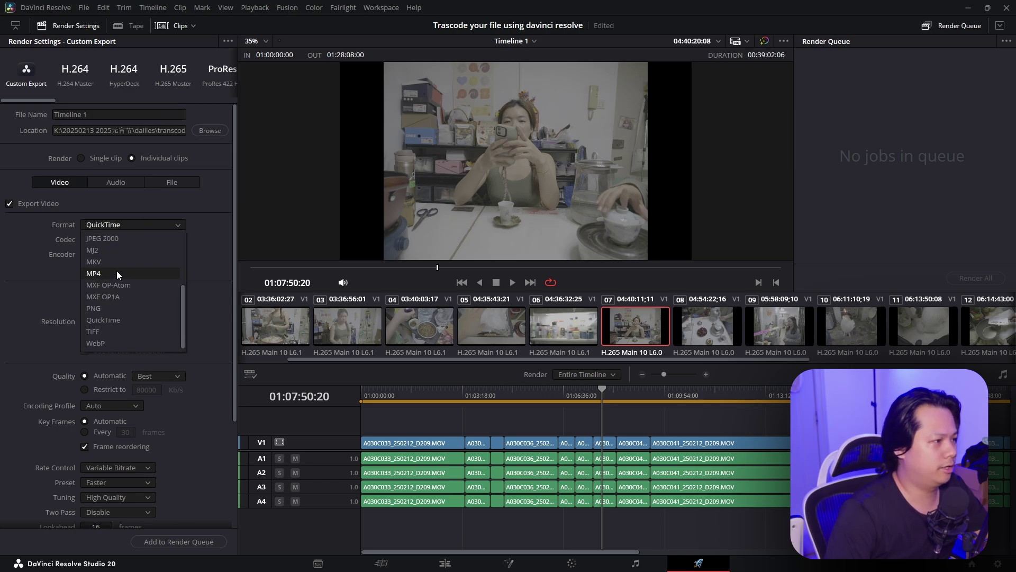
{"action": "left_click", "coordinate": [116, 272]}
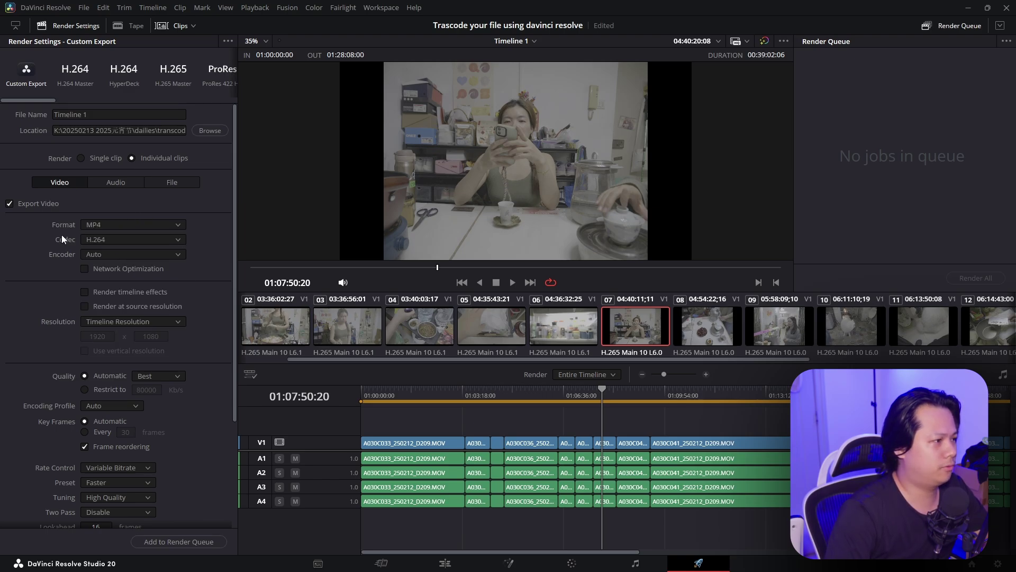
{"action": "left_click", "coordinate": [123, 241]}
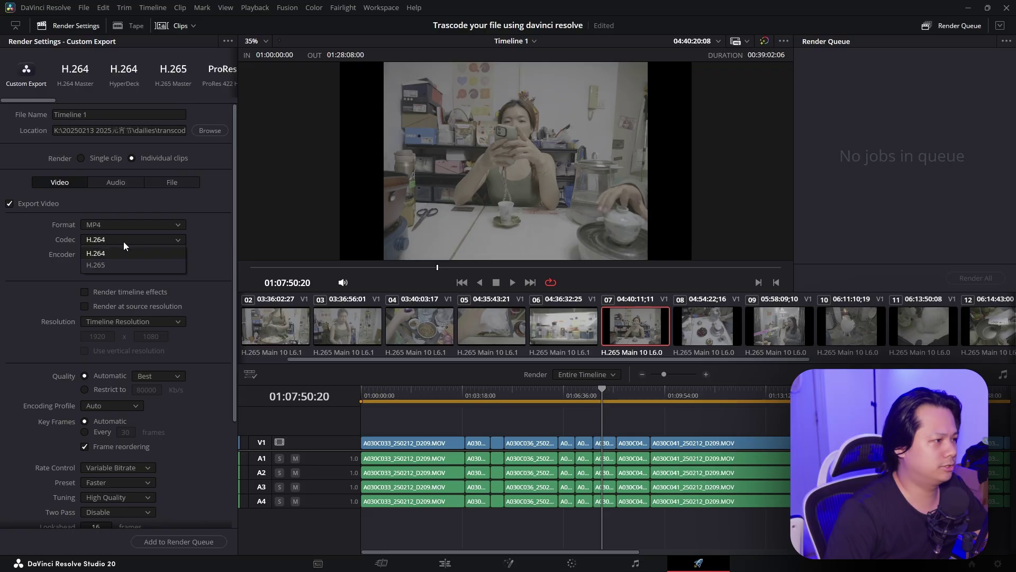
{"action": "left_click", "coordinate": [107, 265]}
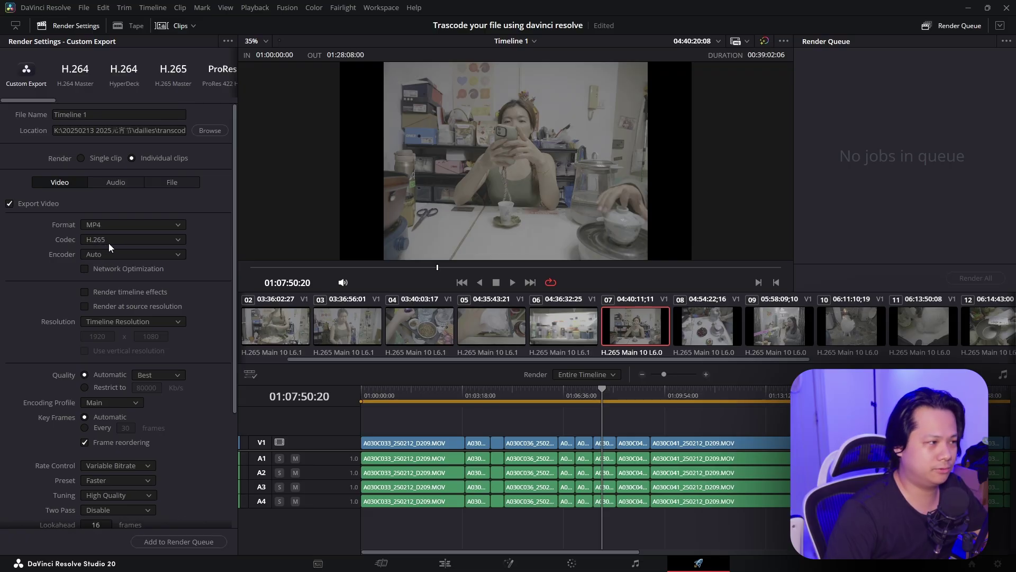
{"action": "scroll", "coordinate": [154, 243], "scroll_direction": "up", "scroll_amount": 1}
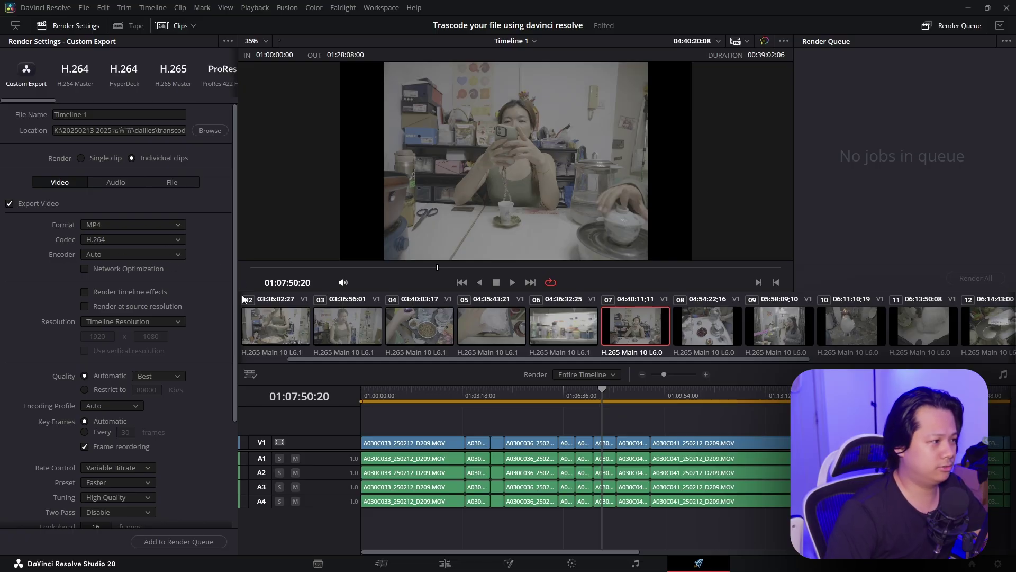
Step: Review the MP4 H.264 video settings, keeping resolution at Timeline Resolution
{"action": "scroll", "coordinate": [238, 310], "scroll_direction": "down", "scroll_amount": 2}
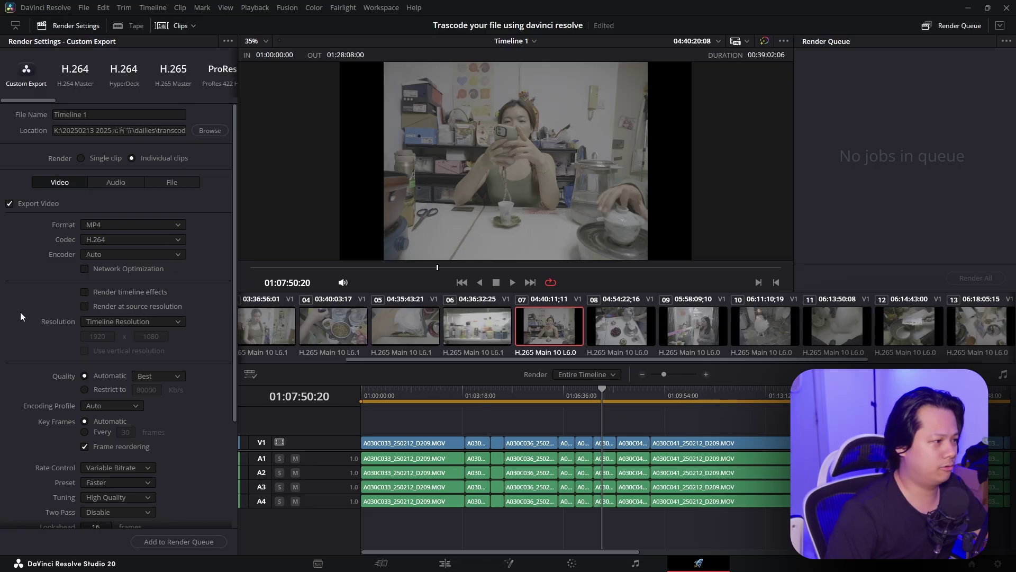
{"action": "left_click", "coordinate": [127, 321]}
{"action": "left_click", "coordinate": [154, 320]}
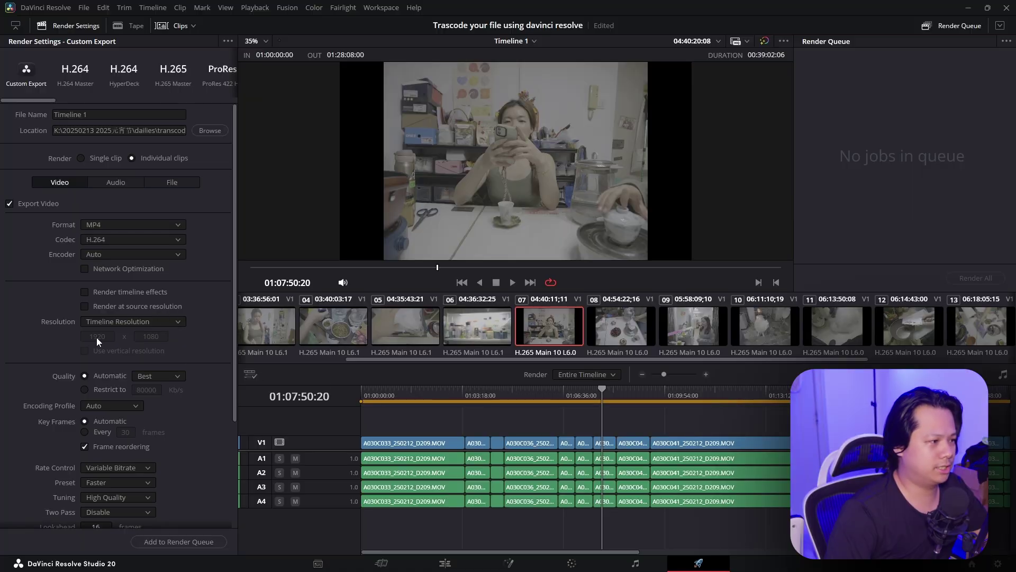
{"action": "scroll", "coordinate": [202, 341], "scroll_direction": "down", "scroll_amount": 3}
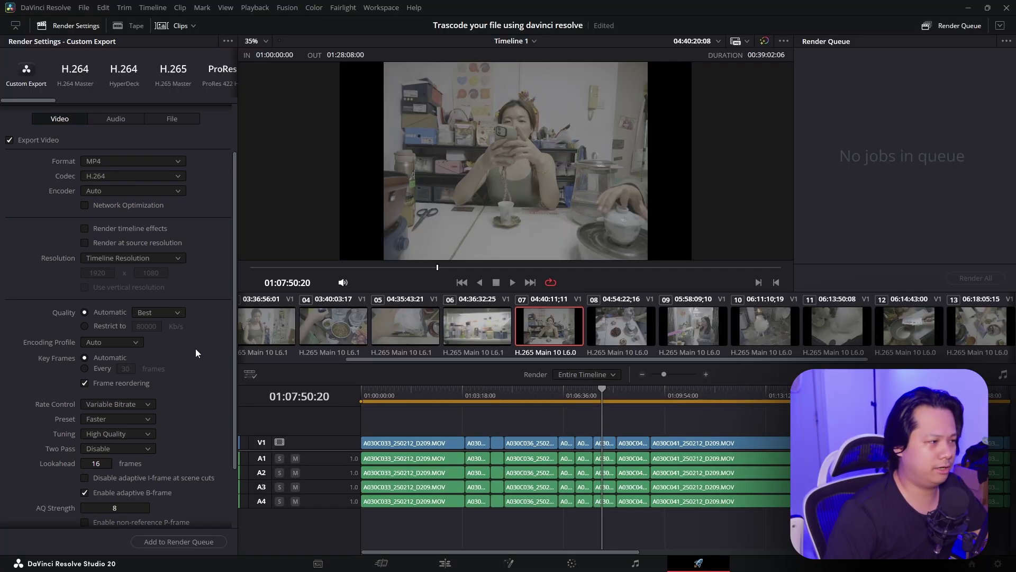
{"action": "scroll", "coordinate": [196, 349], "scroll_direction": "up", "scroll_amount": 3}
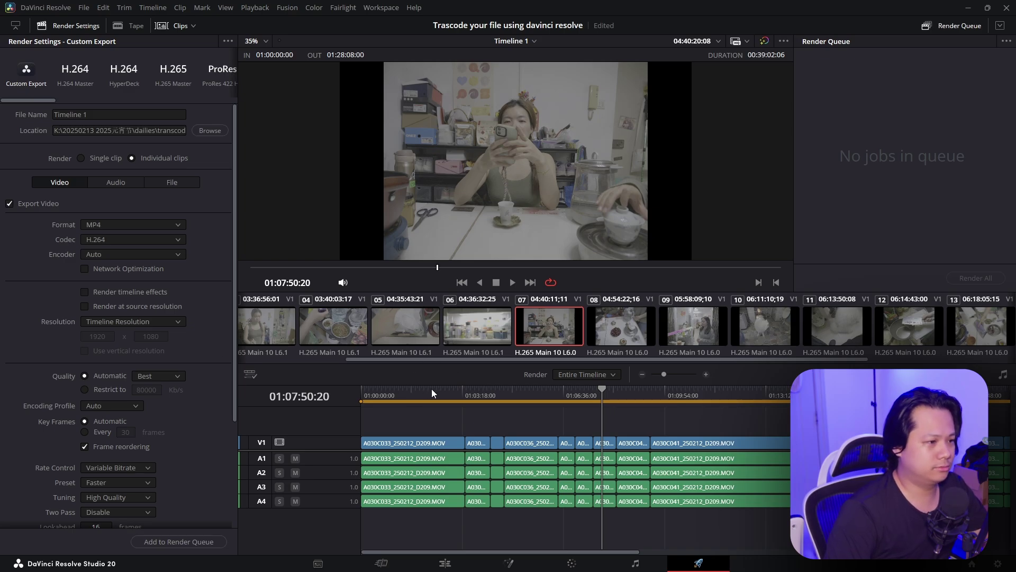
{"action": "left_click_drag", "start_coordinate": [430, 390], "coordinate": [420, 391]}
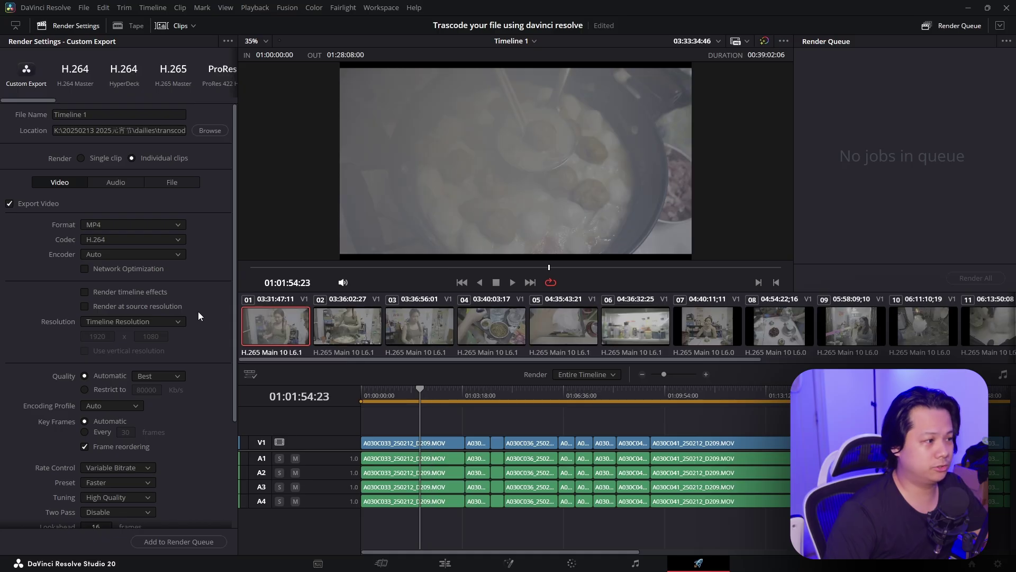
{"action": "scroll", "coordinate": [71, 305], "scroll_direction": "down", "scroll_amount": 3}
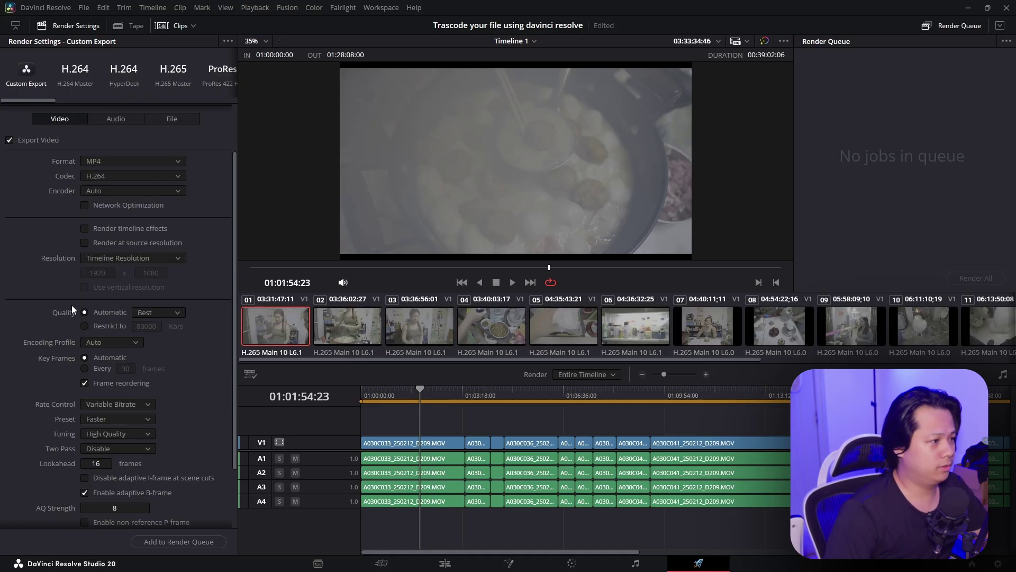
{"action": "scroll", "coordinate": [132, 341], "scroll_direction": "down", "scroll_amount": 3}
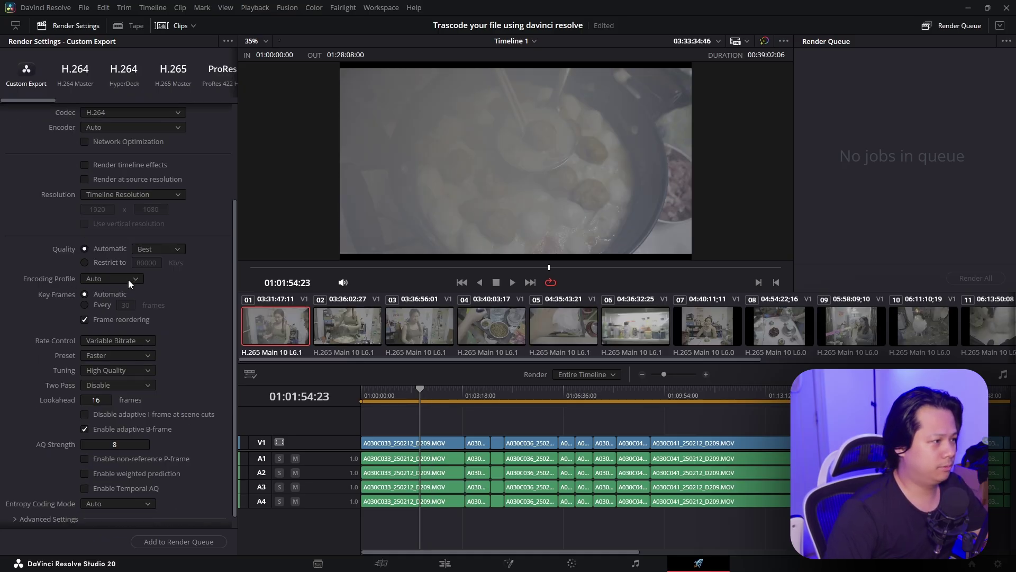
{"action": "scroll", "coordinate": [204, 370], "scroll_direction": "up", "scroll_amount": 6}
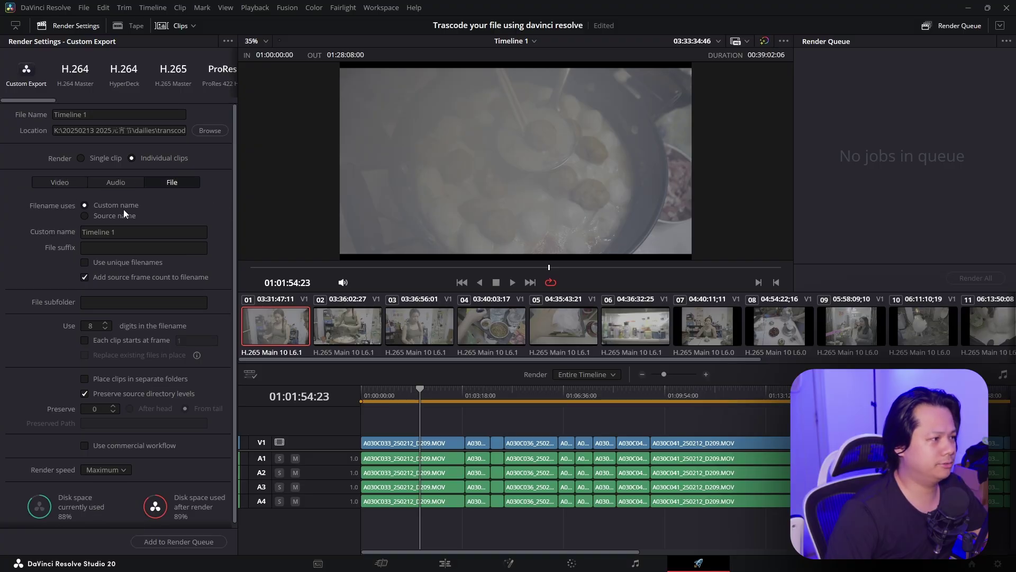
Step: Set output file naming to use each clip's Source name
{"action": "left_click", "coordinate": [85, 216]}
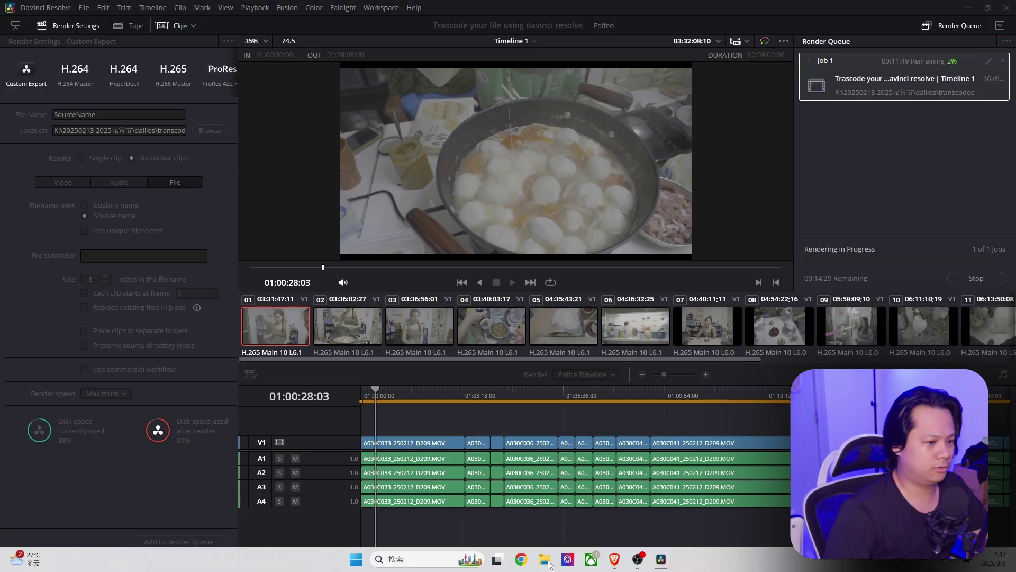
Step: Open the transcoded folder in File Explorer and select the first rendered clip
{"action": "left_click", "coordinate": [545, 559]}
{"action": "double_click", "coordinate": [362, 194]}
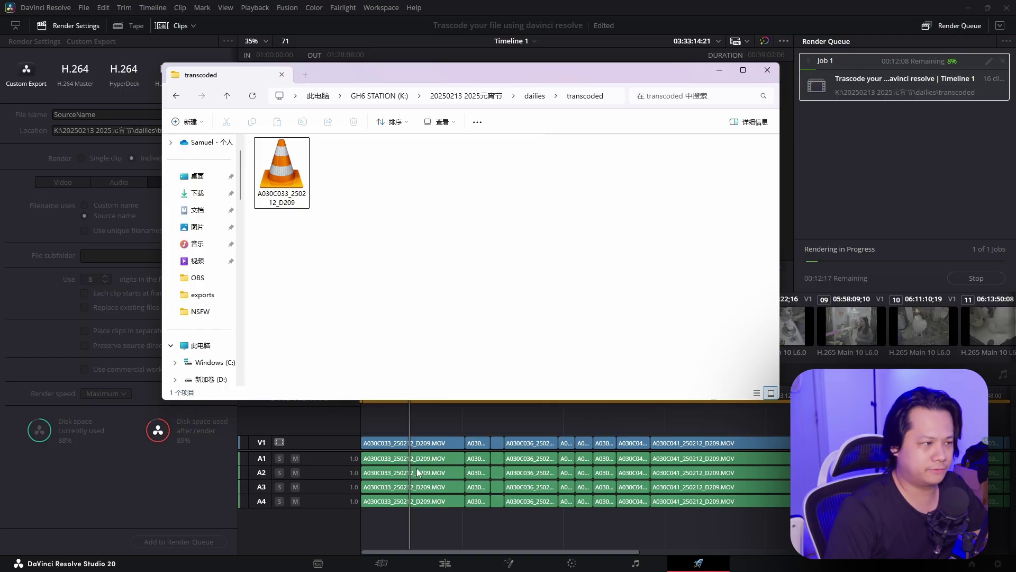
{"action": "left_click", "coordinate": [286, 170]}
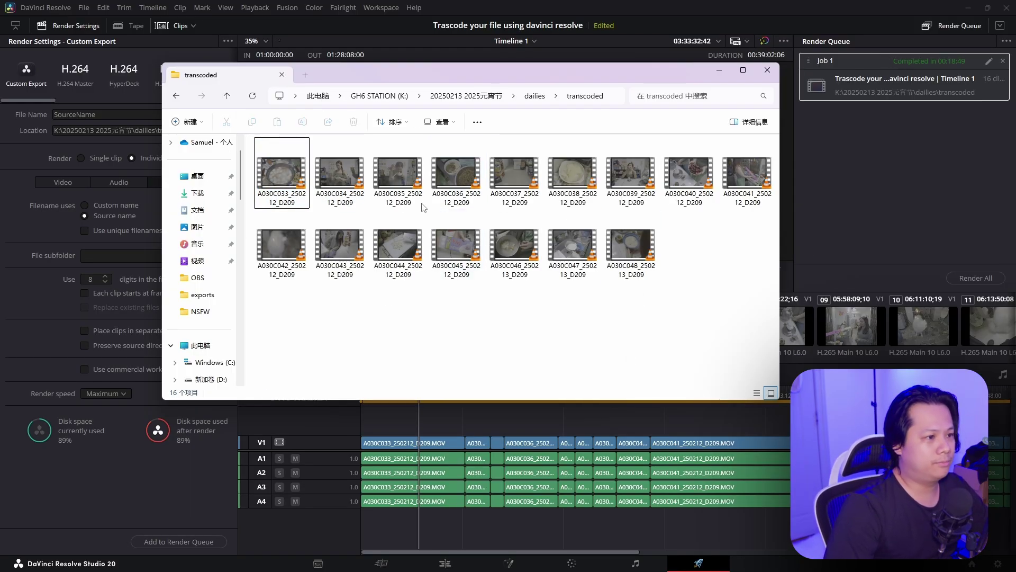
Step: Confirm the 16 rendered clips in the transcoded folder total 4.48 GB
{"action": "left_click", "coordinate": [177, 96]}
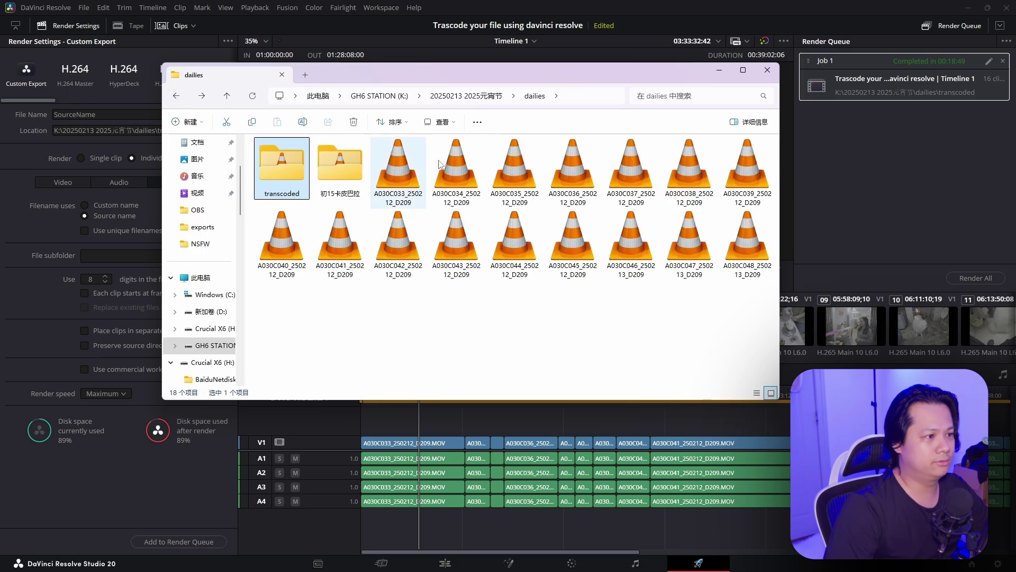
{"action": "key", "text": "alt+Right"}
{"action": "left_click_drag", "start_coordinate": [275, 297], "coordinate": [770, 142]}
{"action": "right_click", "coordinate": [463, 242]}
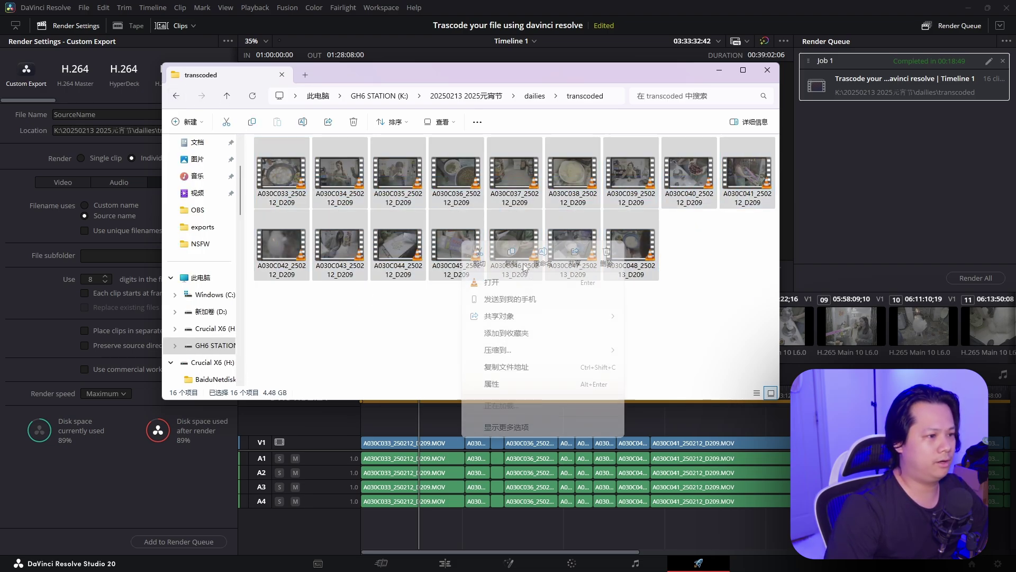
{"action": "left_click", "coordinate": [503, 382]}
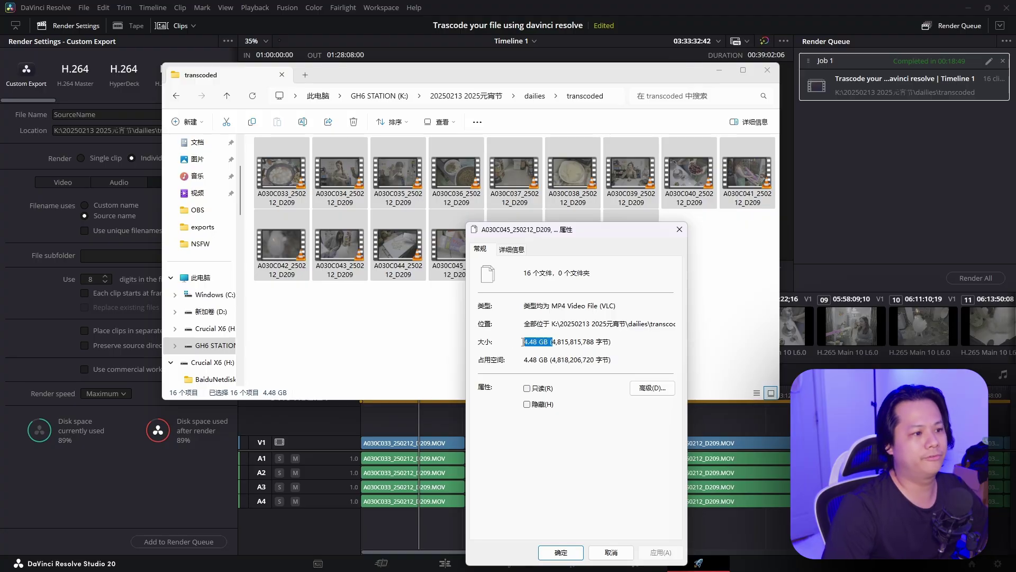
{"action": "double_click", "coordinate": [537, 342]}
{"action": "left_click", "coordinate": [573, 341]}
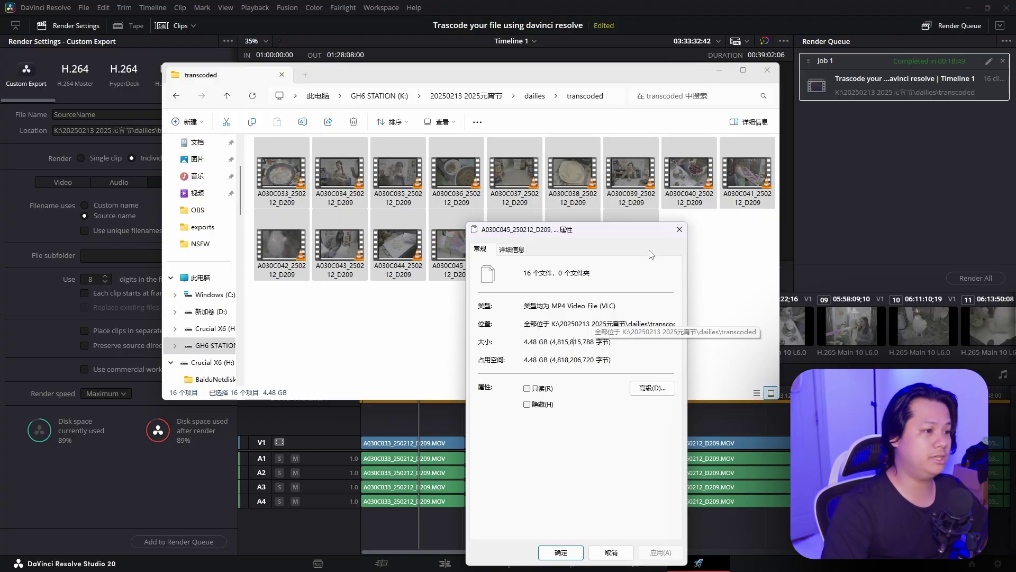
{"action": "left_click", "coordinate": [679, 229]}
Step: Check that clip A030C046_250213_D209 is a 137 MB MP4 file
{"action": "left_click", "coordinate": [728, 281]}
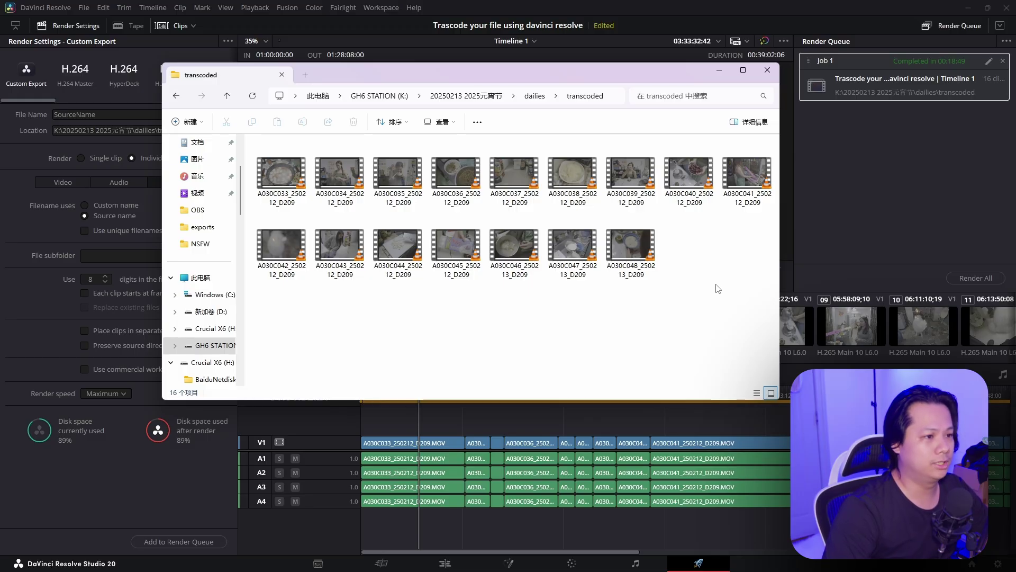
{"action": "left_click", "coordinate": [522, 253]}
{"action": "key", "text": "alt+Return"}
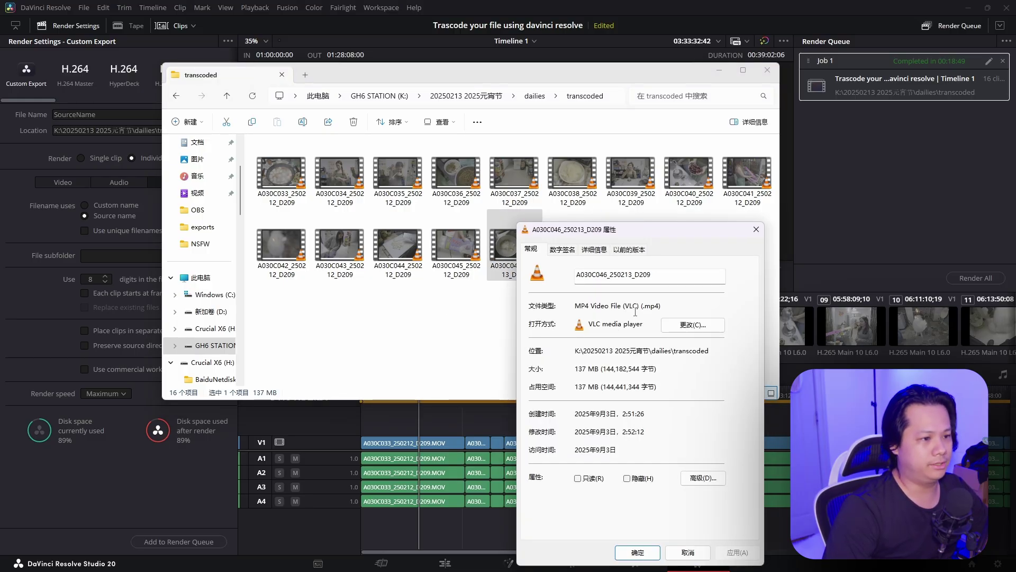
{"action": "left_click_drag", "start_coordinate": [638, 306], "coordinate": [663, 306]}
{"action": "left_click", "coordinate": [686, 306]}
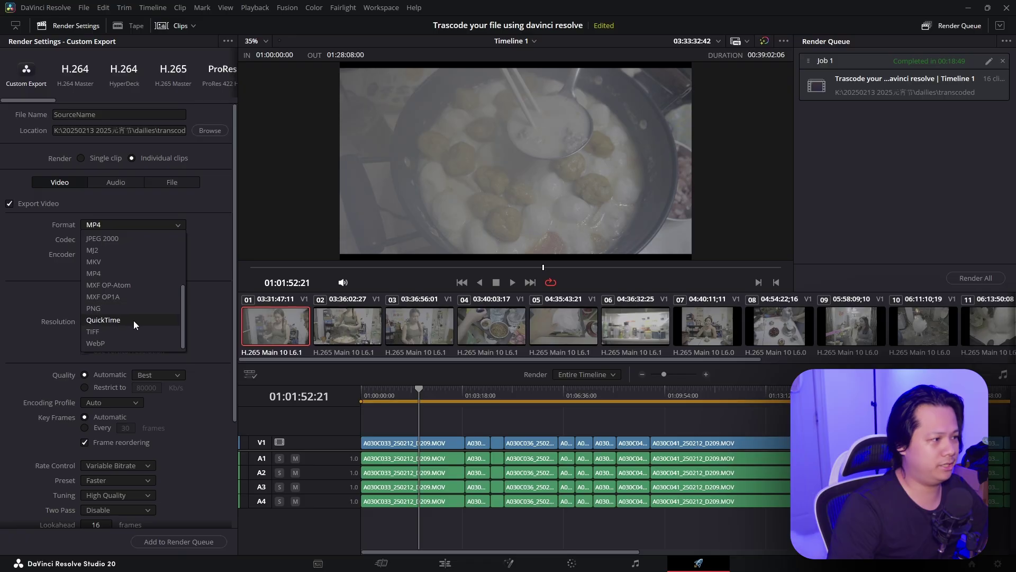
Step: Keep MP4 as the render output format
{"action": "scroll", "coordinate": [127, 296], "scroll_direction": "up", "scroll_amount": 3}
{"action": "scroll", "coordinate": [127, 275], "scroll_direction": "down", "scroll_amount": 3}
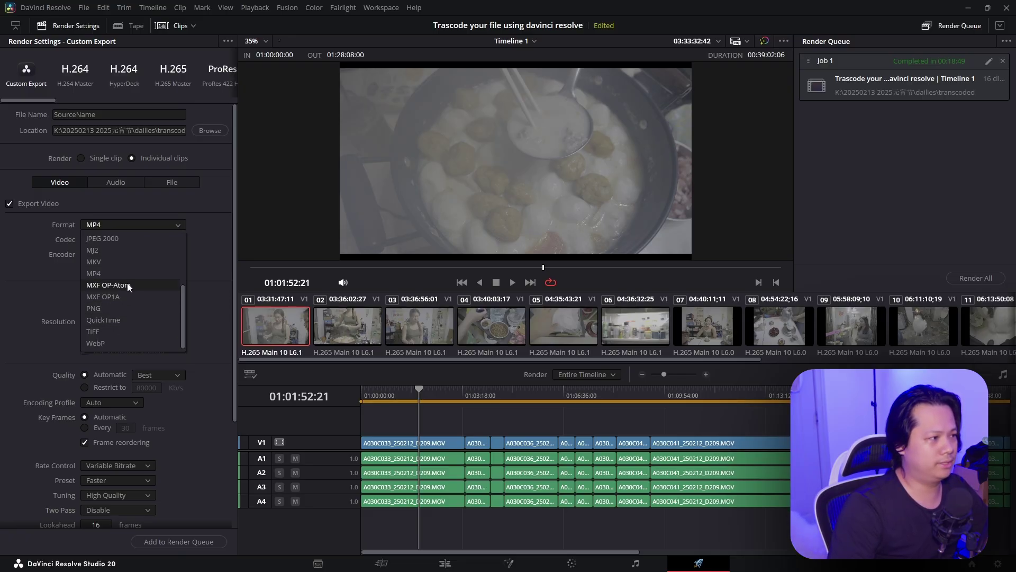
{"action": "left_click", "coordinate": [216, 250]}
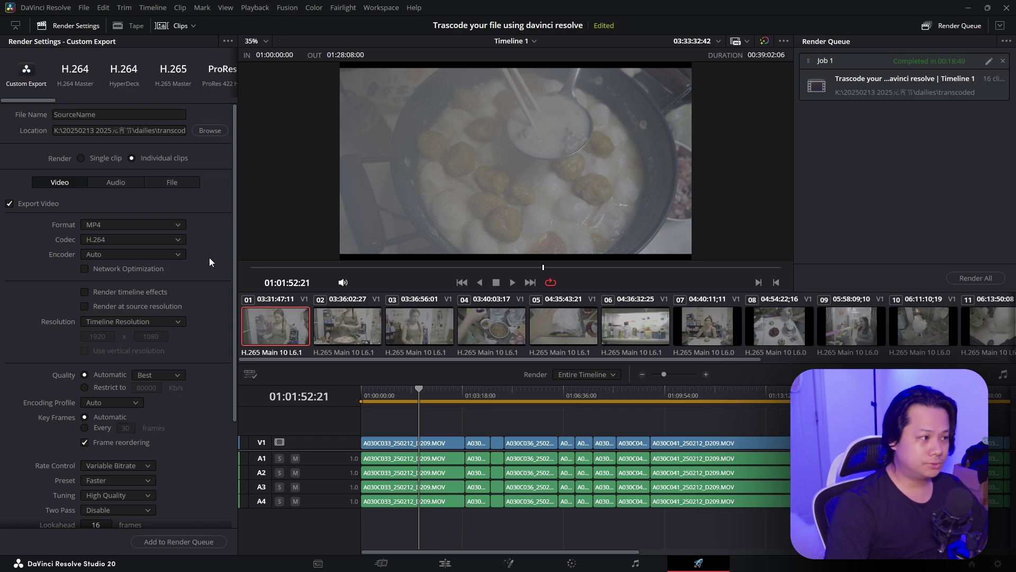
Step: Bring up Timeline 1's settings, showing 1920 x 1080 HD at 24 fps
{"action": "scroll", "coordinate": [189, 311], "scroll_direction": "down", "scroll_amount": 3}
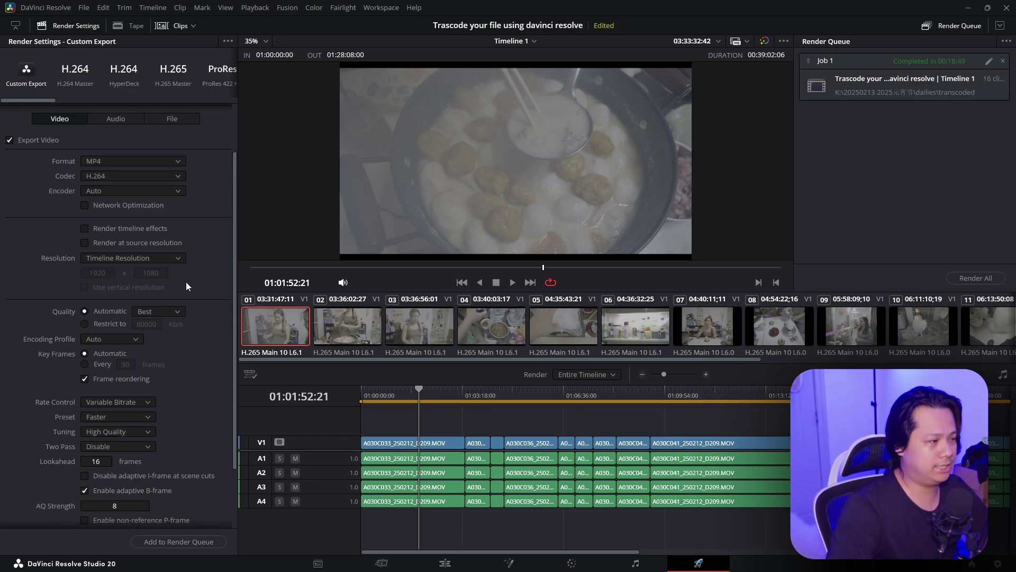
{"action": "scroll", "coordinate": [206, 305], "scroll_direction": "down", "scroll_amount": 3}
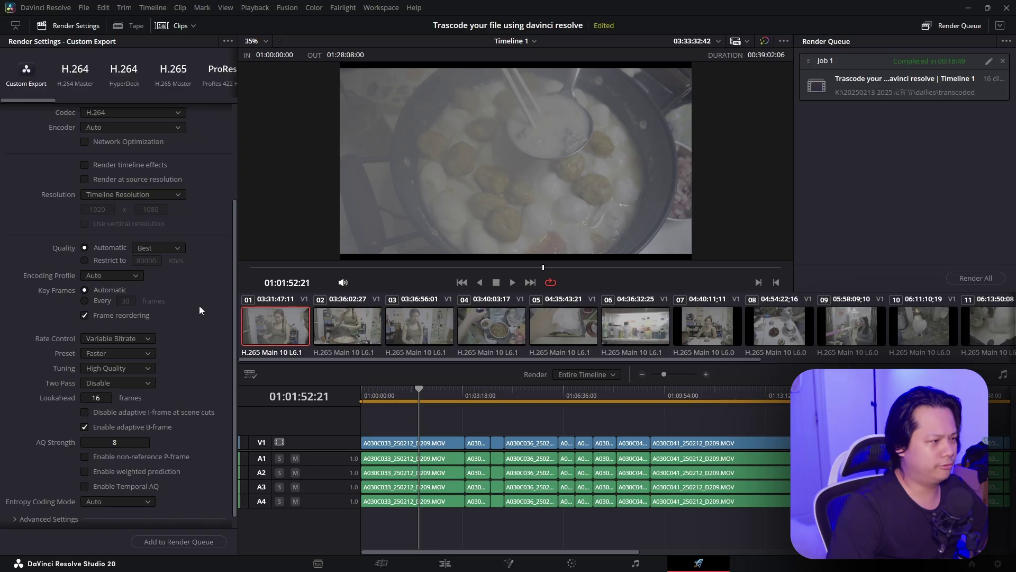
{"action": "scroll", "coordinate": [196, 309], "scroll_direction": "up", "scroll_amount": 5}
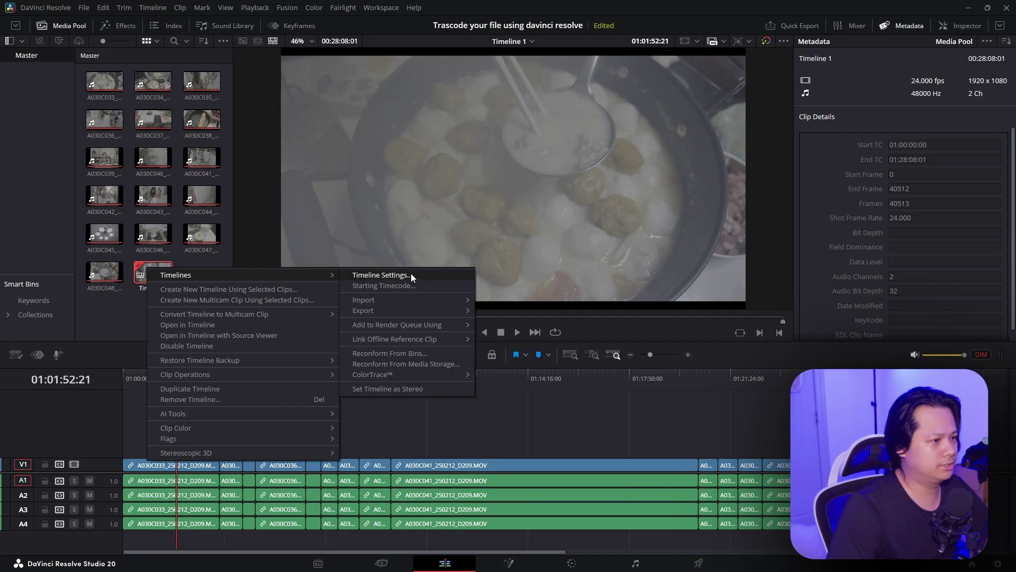
{"action": "left_click", "coordinate": [411, 273]}
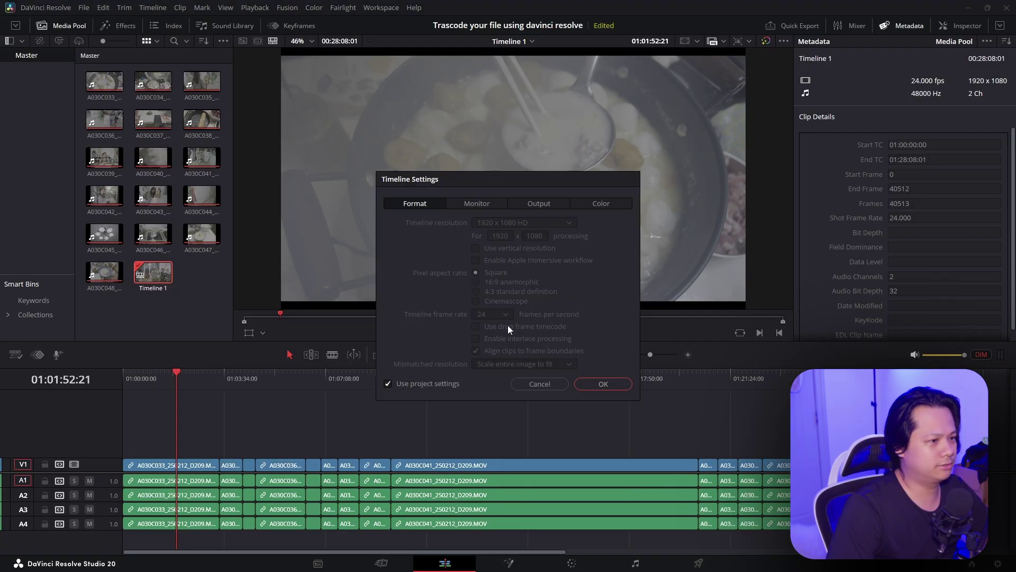
{"action": "left_click", "coordinate": [563, 386]}
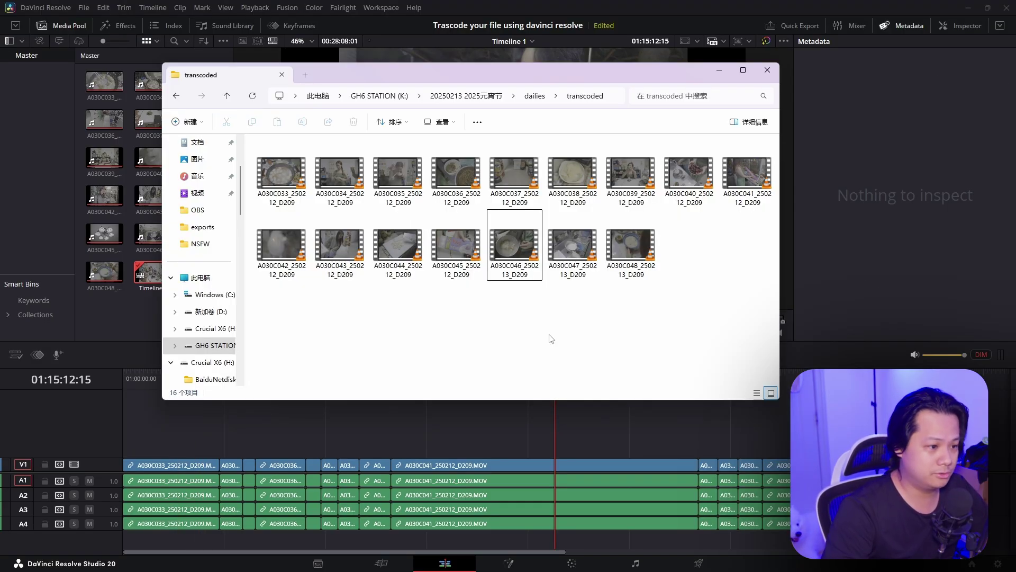
{"action": "left_click", "coordinate": [699, 562]}
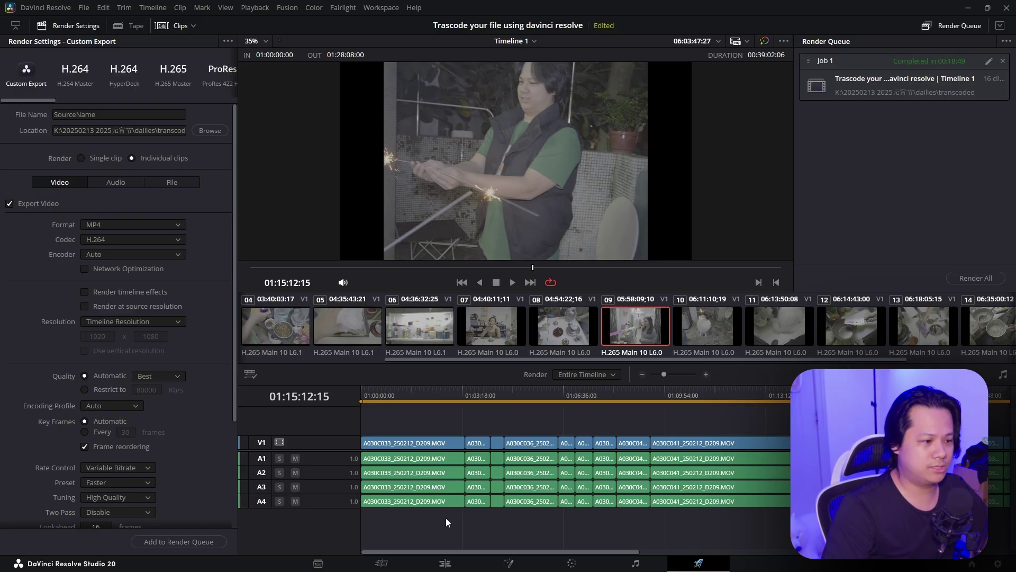
{"action": "left_click", "coordinate": [445, 564]}
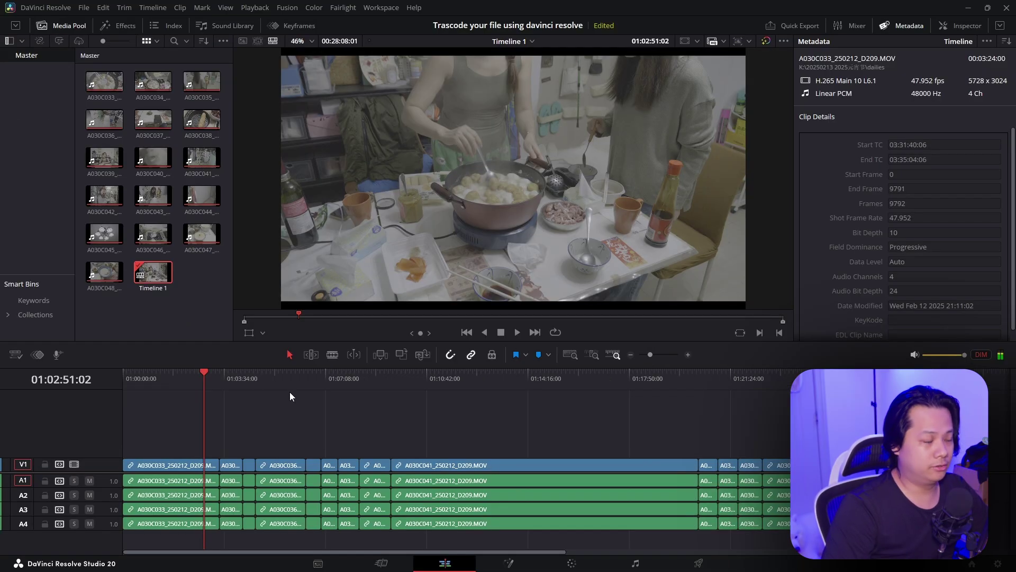
{"action": "right_click", "coordinate": [154, 273]}
{"action": "mouse_move", "coordinate": [227, 276]}
{"action": "left_click", "coordinate": [455, 279]}
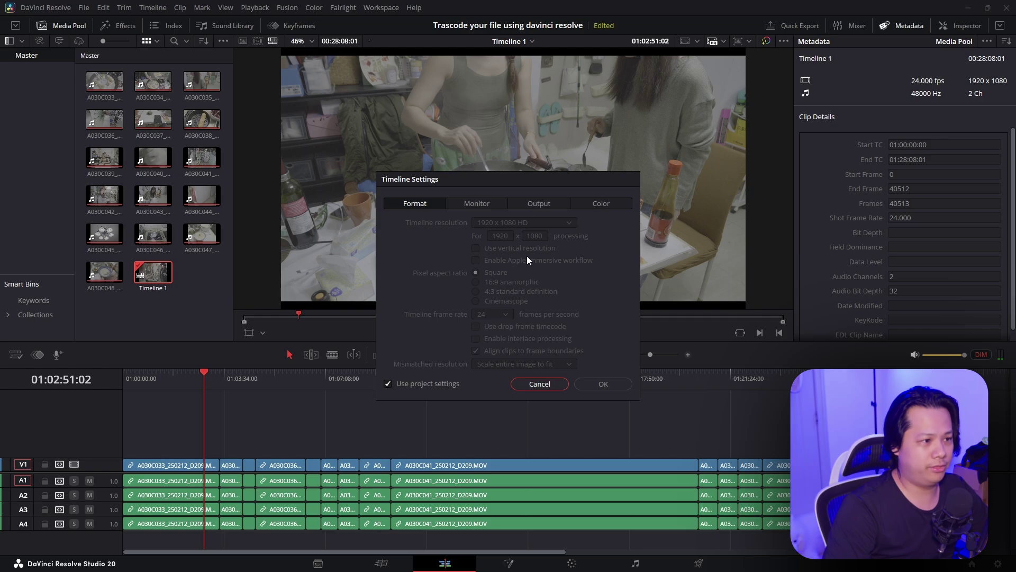